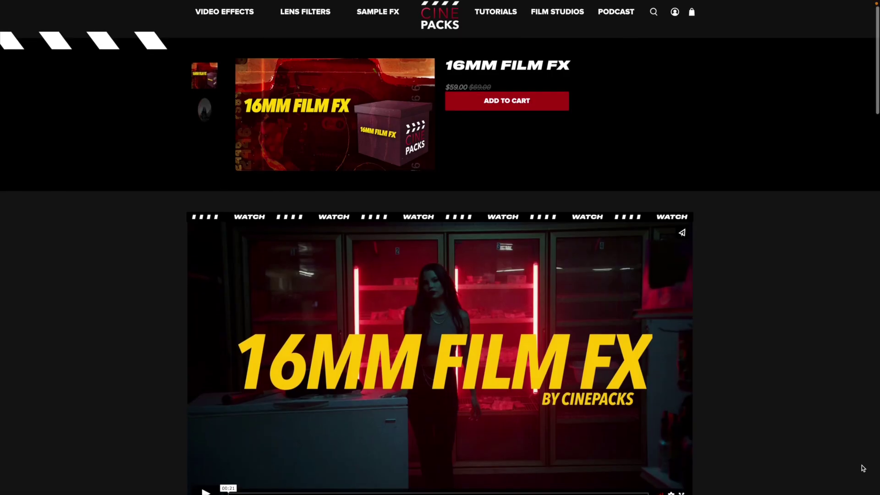
Look through the 16MM Film FX product page, from the preview video and included assets down to the tutorial video
{"action": "scroll", "coordinate": [864, 468], "scroll_direction": "down", "scroll_amount": 3}
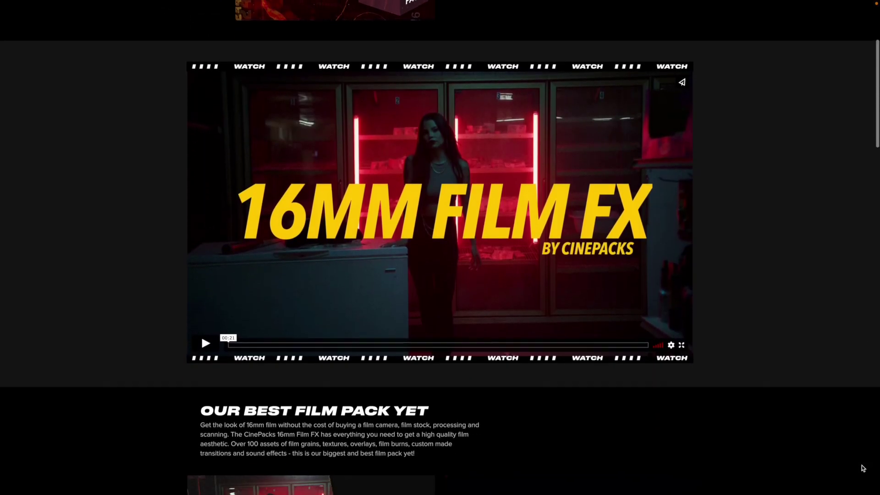
{"action": "scroll", "coordinate": [864, 468], "scroll_direction": "down", "scroll_amount": 3}
{"action": "scroll", "coordinate": [863, 468], "scroll_direction": "down", "scroll_amount": 3}
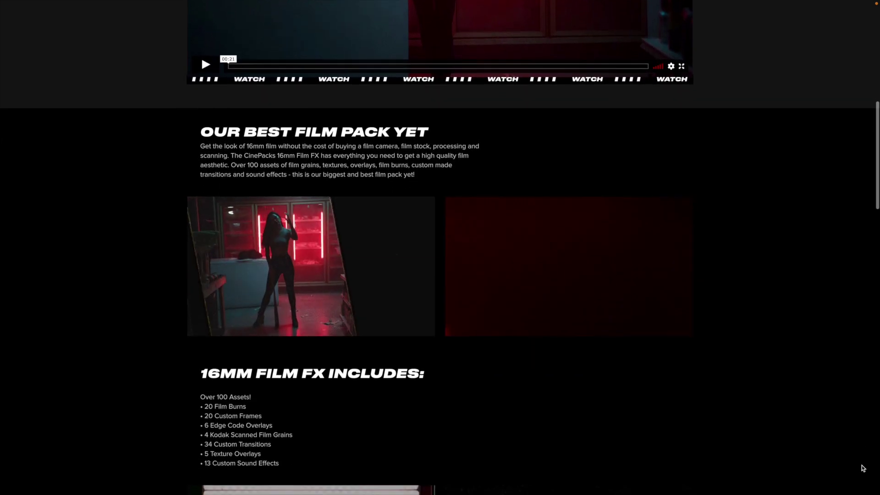
{"action": "scroll", "coordinate": [864, 468], "scroll_direction": "down", "scroll_amount": 4}
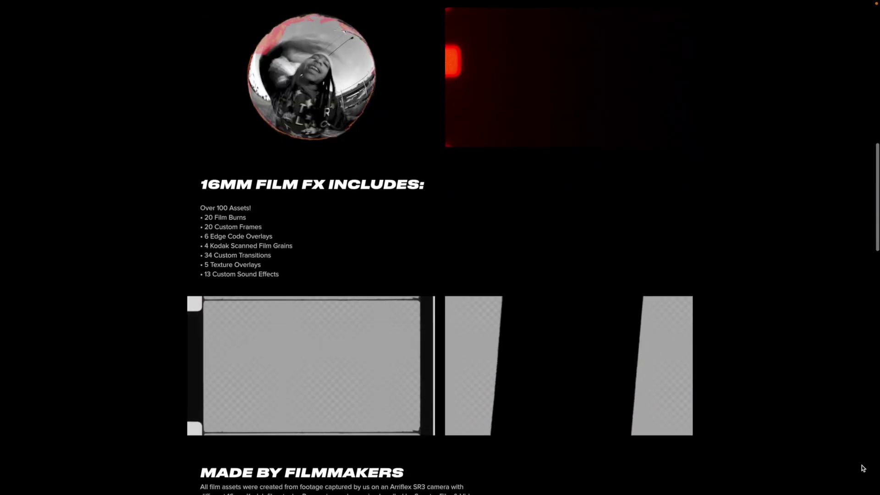
{"action": "scroll", "coordinate": [863, 468], "scroll_direction": "down", "scroll_amount": 3}
{"action": "scroll", "coordinate": [862, 466], "scroll_direction": "down", "scroll_amount": 3}
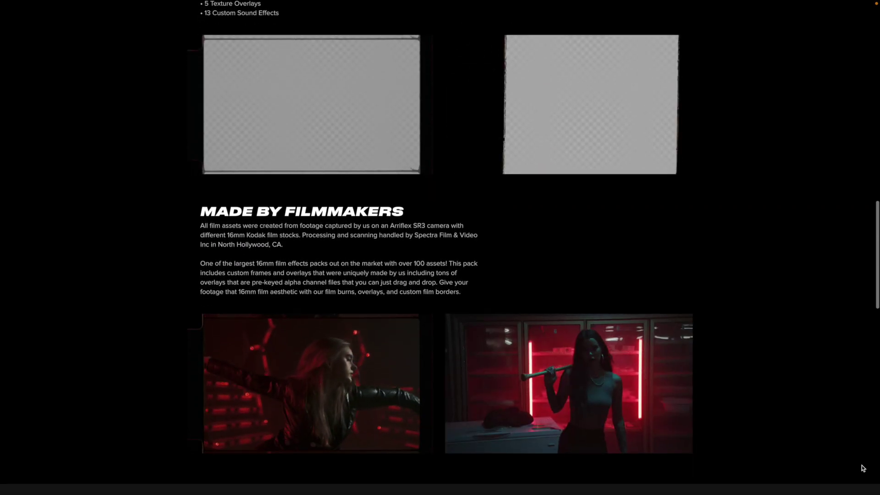
{"action": "scroll", "coordinate": [863, 467], "scroll_direction": "down", "scroll_amount": 3}
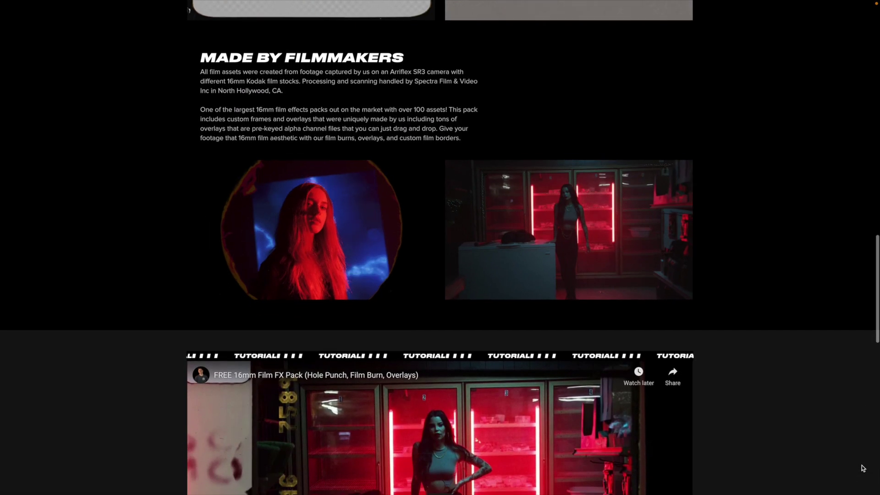
{"action": "scroll", "coordinate": [864, 468], "scroll_direction": "down", "scroll_amount": 3}
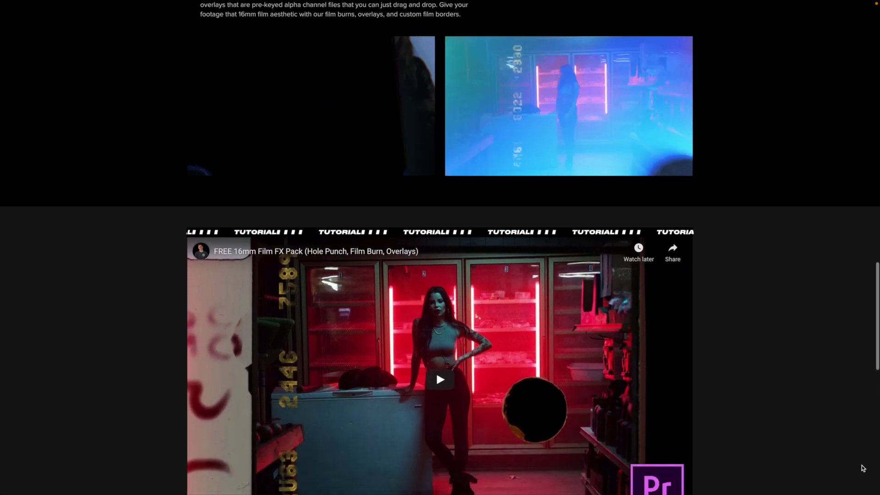
{"action": "scroll", "coordinate": [863, 468], "scroll_direction": "down", "scroll_amount": 2}
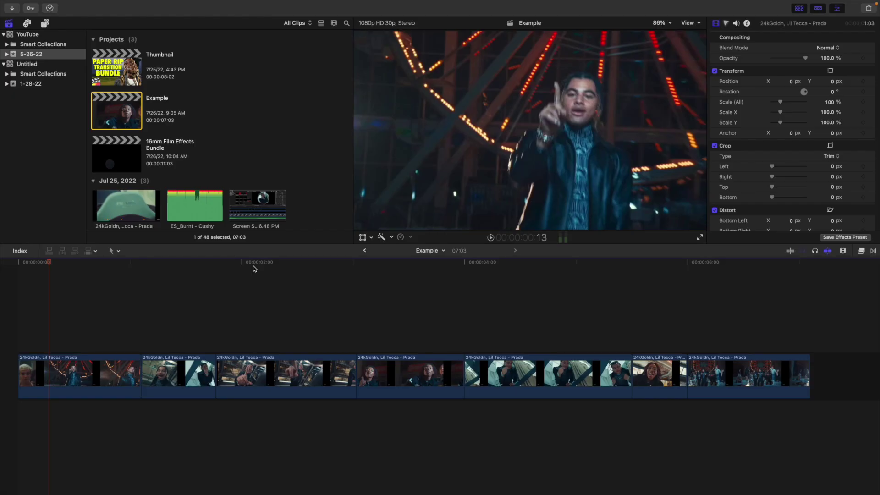
In Final Cut Pro, import 16mm Frame 13.mov from the 16mm Film FX folder on the Samsung T7 into event 5-26-22
{"action": "key", "text": "super+i"}
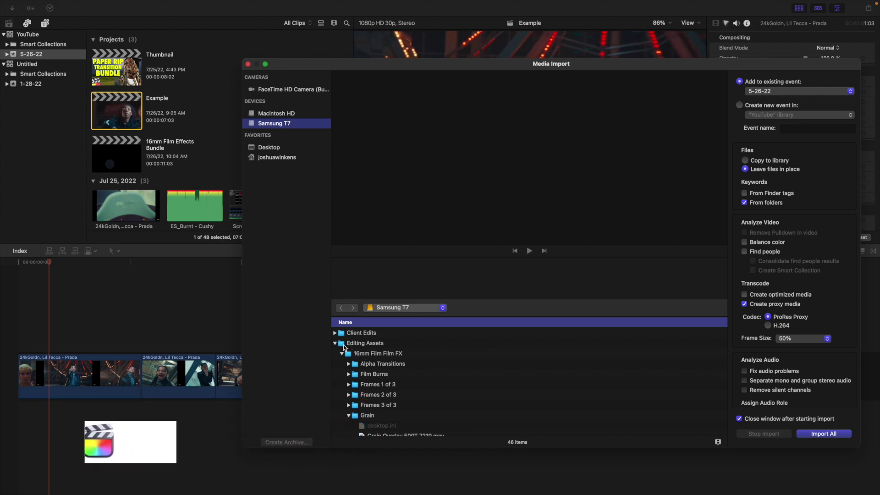
{"action": "scroll", "coordinate": [374, 356], "scroll_direction": "down", "scroll_amount": 2}
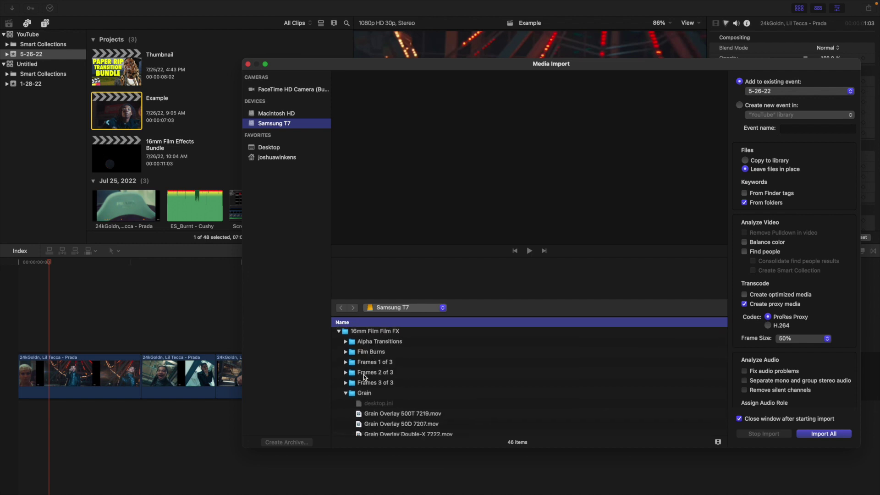
{"action": "scroll", "coordinate": [362, 359], "scroll_direction": "down", "scroll_amount": 3}
{"action": "left_click", "coordinate": [345, 356]}
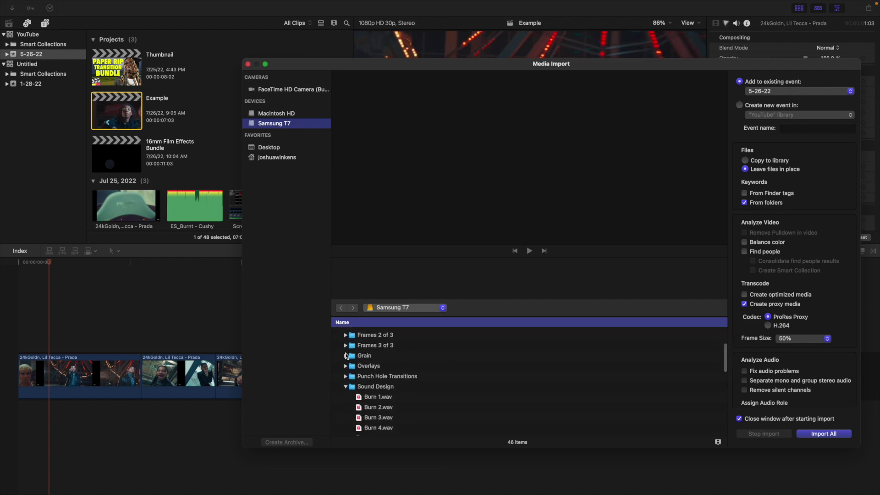
{"action": "left_click", "coordinate": [346, 346]}
{"action": "scroll", "coordinate": [352, 361], "scroll_direction": "down", "scroll_amount": 3}
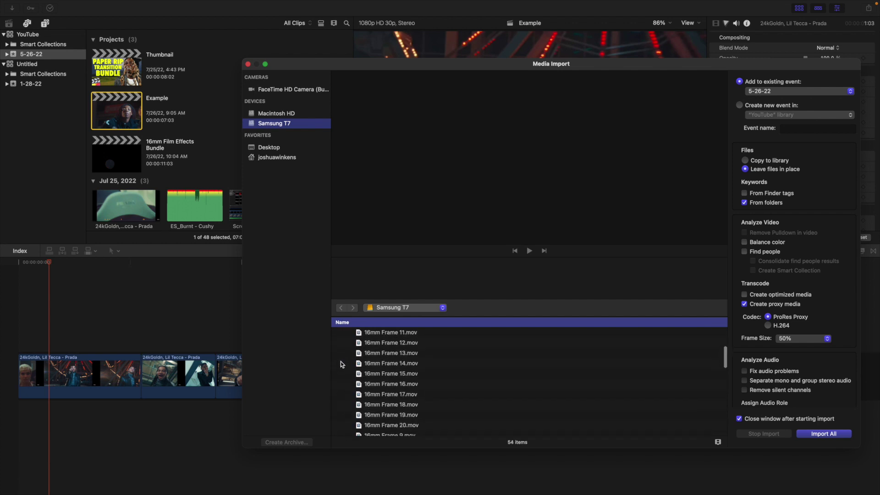
{"action": "left_click", "coordinate": [372, 354]}
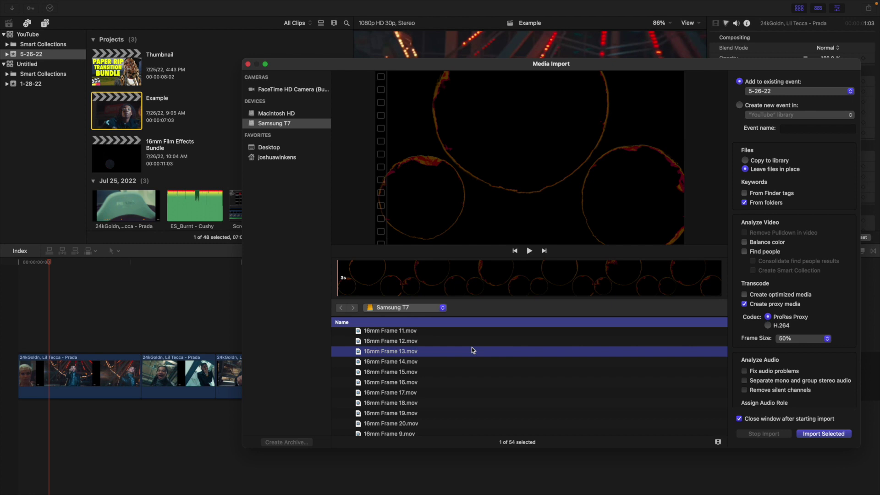
{"action": "left_click", "coordinate": [811, 433]}
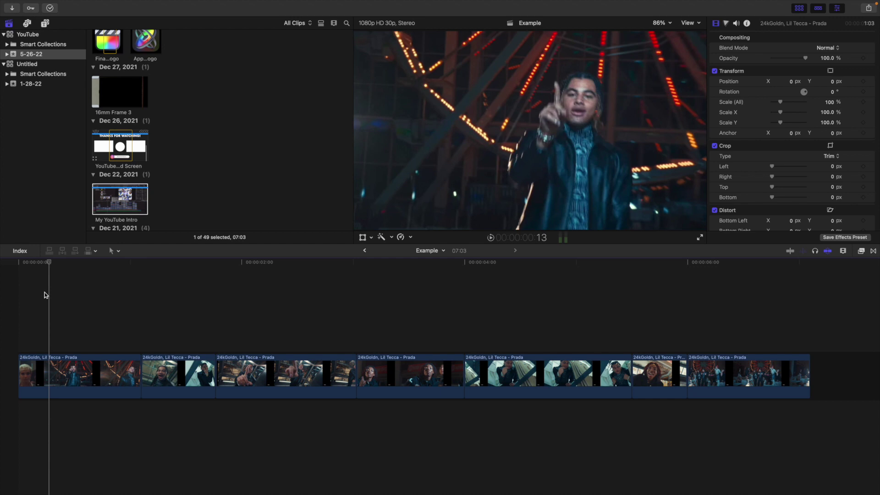
Place 16mm Frame 3 above the first clip from the start of the timeline and trim its end to that clip's end
{"action": "key", "text": "Home"}
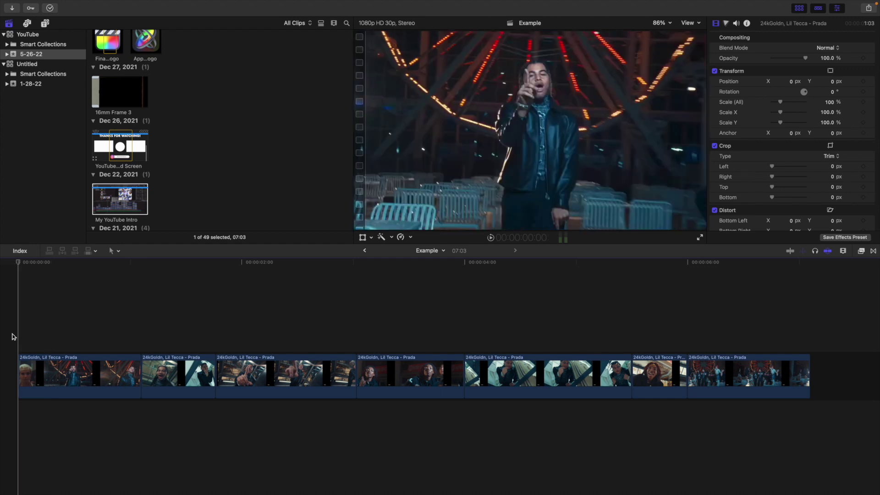
{"action": "key", "text": "super+equal"}
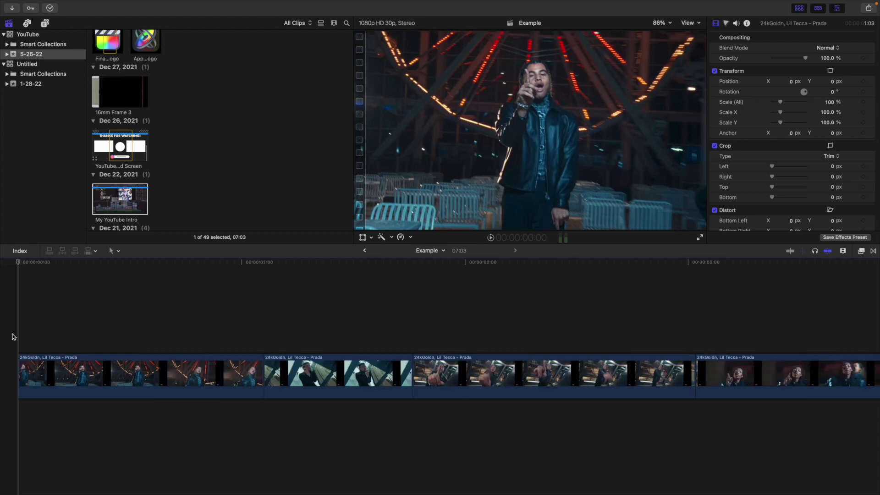
{"action": "left_click", "coordinate": [81, 330]}
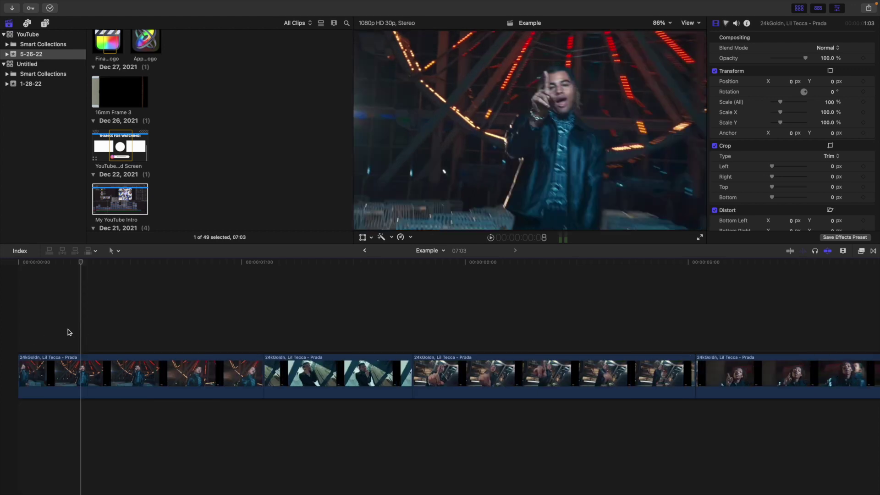
{"action": "left_click_drag", "start_coordinate": [122, 95], "coordinate": [11, 316]}
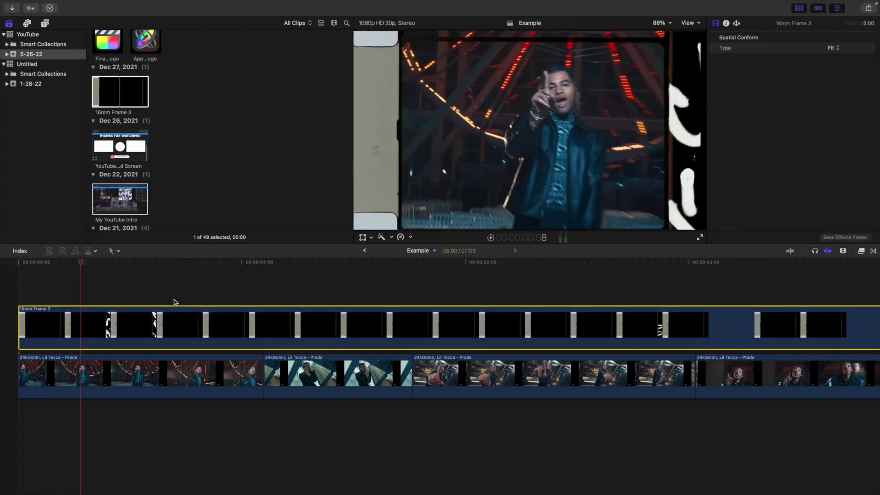
{"action": "left_click", "coordinate": [265, 295]}
{"action": "left_click", "coordinate": [264, 327]}
{"action": "key", "text": "alt+bracketright"}
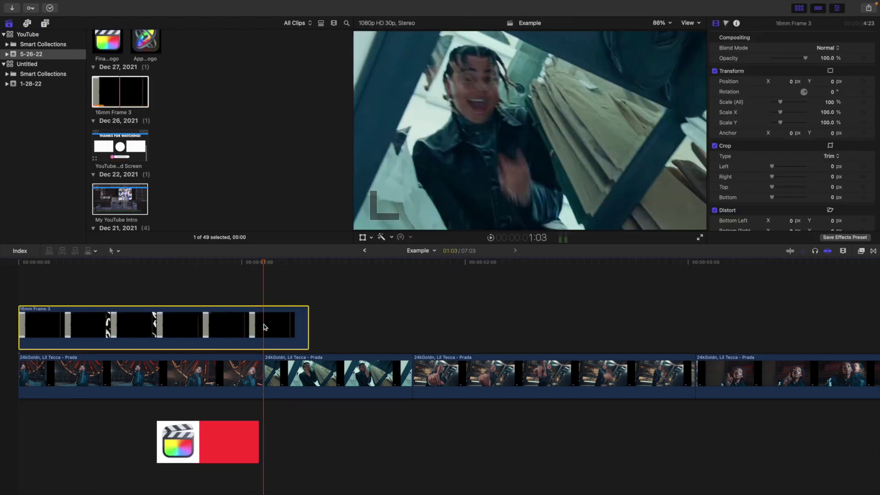
Reframe the first video clip under the frame overlay with a scale of 106% and an X position of -109.4 px
{"action": "left_click", "coordinate": [148, 291]}
{"action": "left_click", "coordinate": [146, 323]}
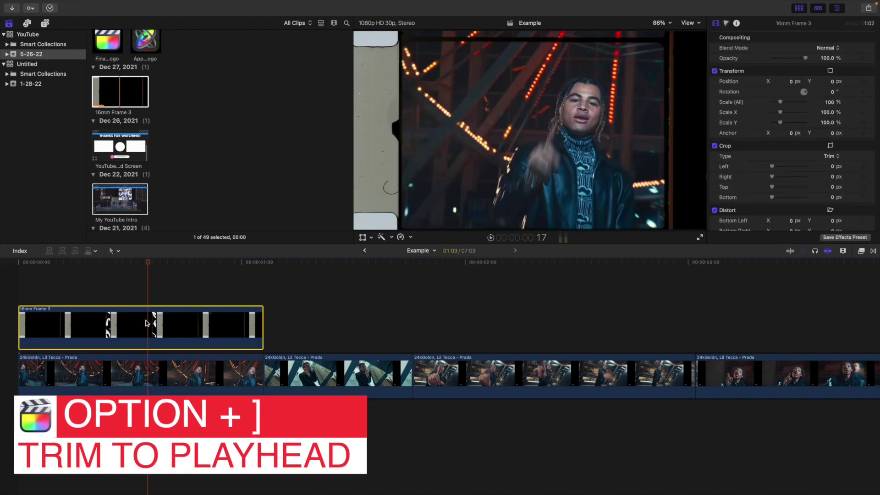
{"action": "left_click", "coordinate": [153, 366]}
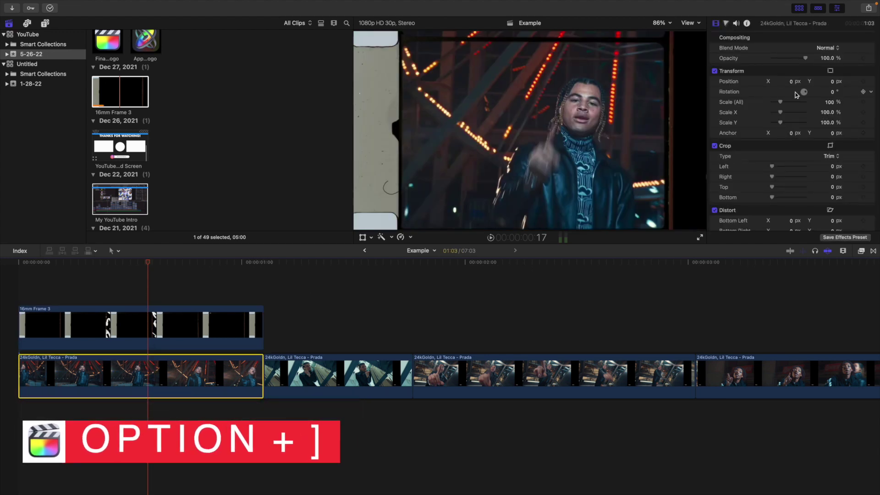
{"action": "left_click_drag", "start_coordinate": [820, 105], "coordinate": [790, 82]}
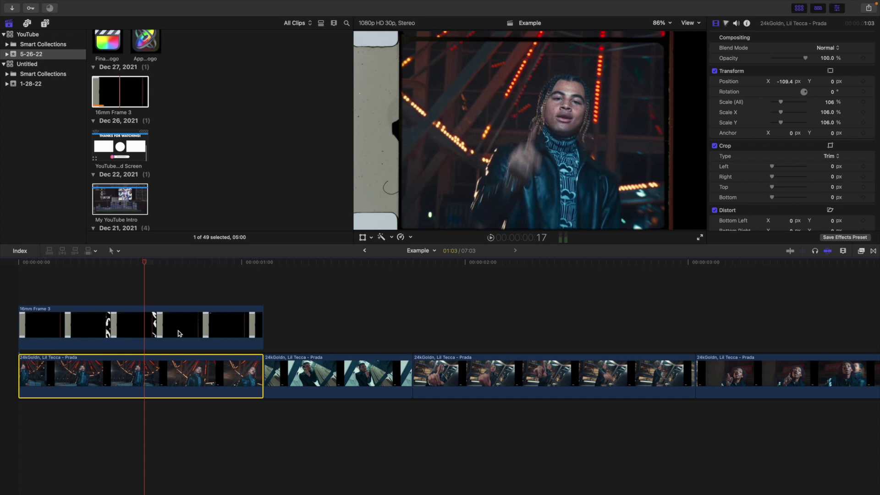
Place 16mm Frame 12 above the second video clip and trim its end to where that clip ends
{"action": "scroll", "coordinate": [213, 174], "scroll_direction": "up", "scroll_amount": 10}
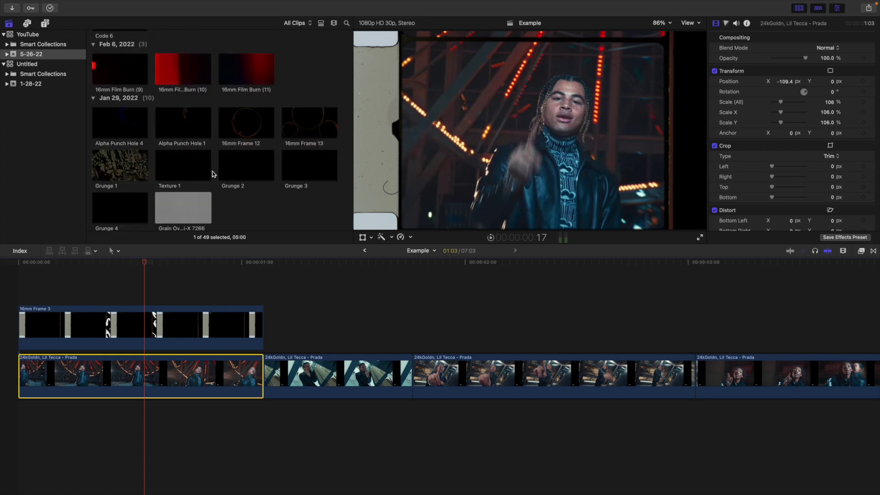
{"action": "left_click", "coordinate": [239, 126]}
{"action": "left_click_drag", "start_coordinate": [241, 158], "coordinate": [280, 321]}
{"action": "left_click", "coordinate": [418, 296]}
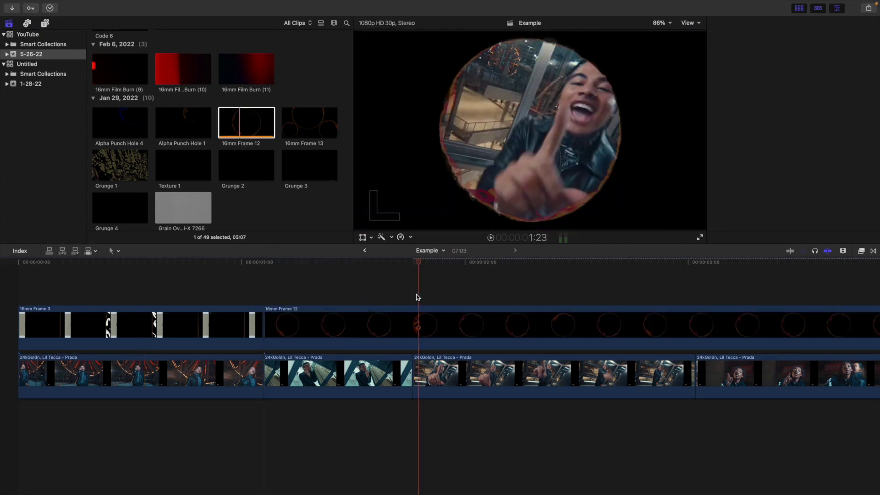
{"action": "key", "text": "cmd+4"}
{"action": "left_click", "coordinate": [417, 321]}
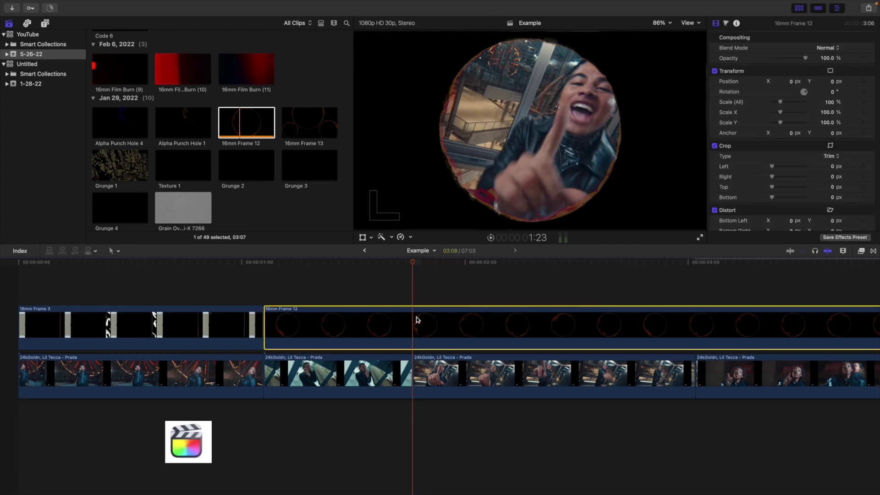
{"action": "key", "text": "alt+]"}
Set the second video clip's X position to 163 px to centre the subject in the round frame
{"action": "left_click", "coordinate": [333, 286]}
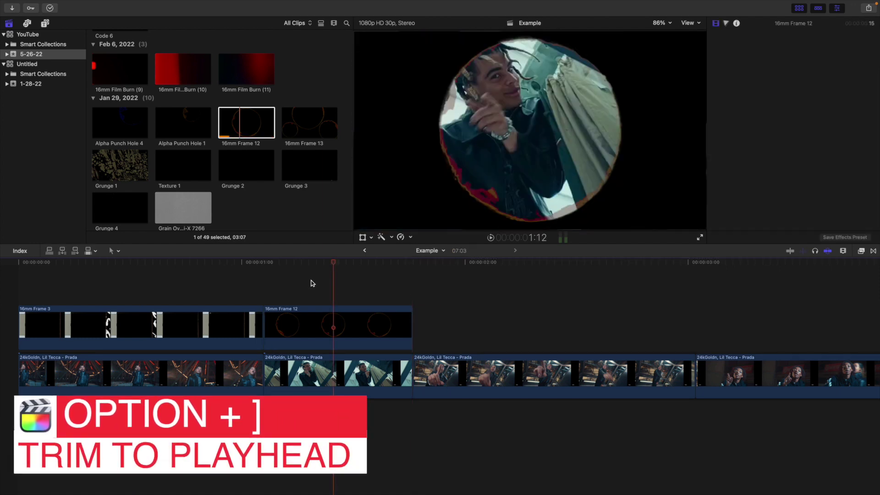
{"action": "left_click", "coordinate": [342, 384]}
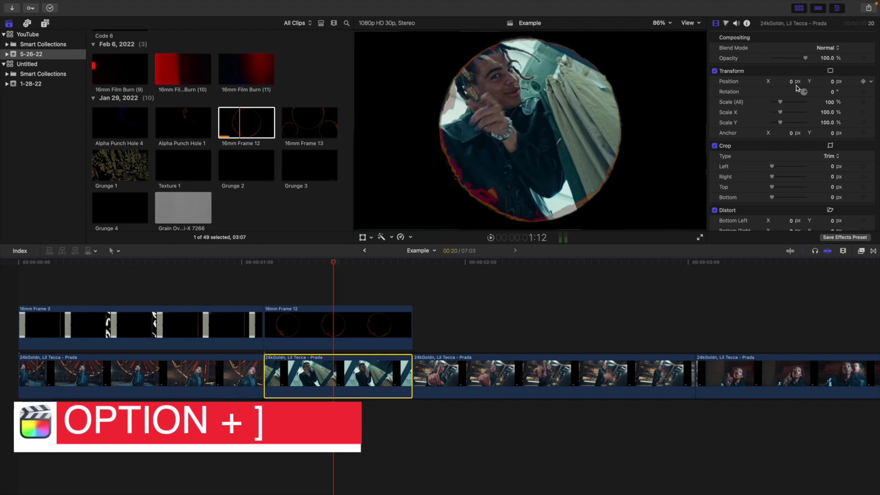
{"action": "left_click_drag", "start_coordinate": [791, 82], "coordinate": [830, 102]}
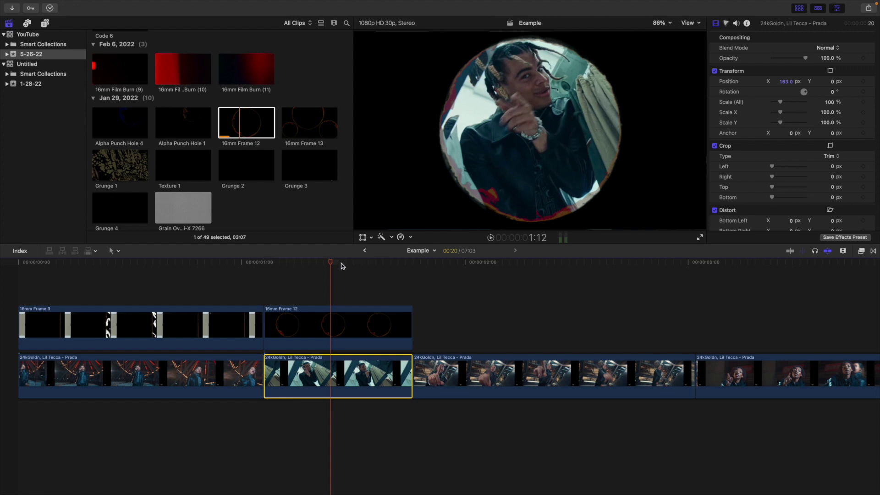
Place Grain Overlay Tri-X 7266 between the first video clip and 16mm Frame 3, trimmed to the first clip's end
{"action": "left_click", "coordinate": [186, 205]}
{"action": "left_click_drag", "start_coordinate": [178, 202], "coordinate": [22, 352]}
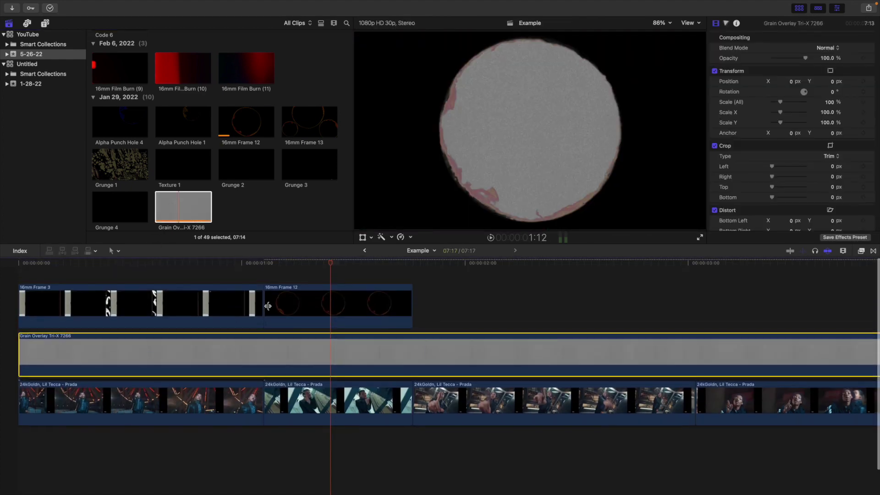
{"action": "left_click", "coordinate": [265, 276]}
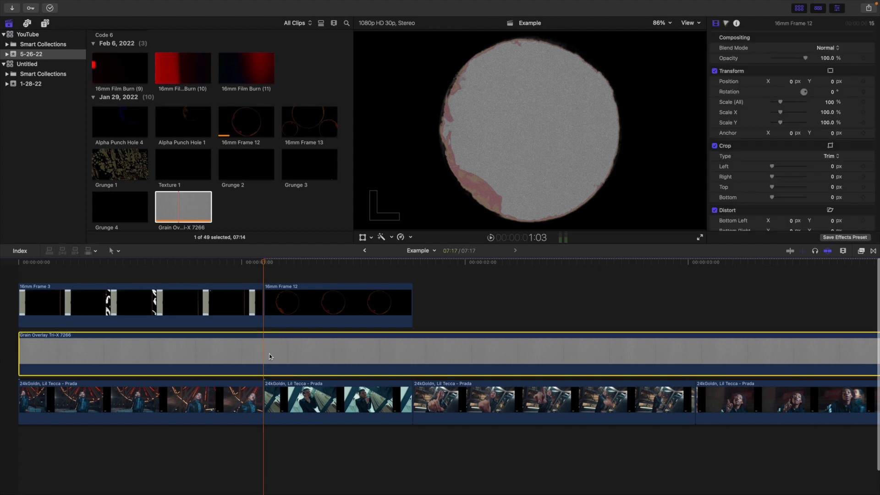
{"action": "key", "text": "alt+bracketright"}
Set the blend mode of the Grain Overlay Tri-X 7266 clip to Overlay
{"action": "left_click", "coordinate": [154, 278]}
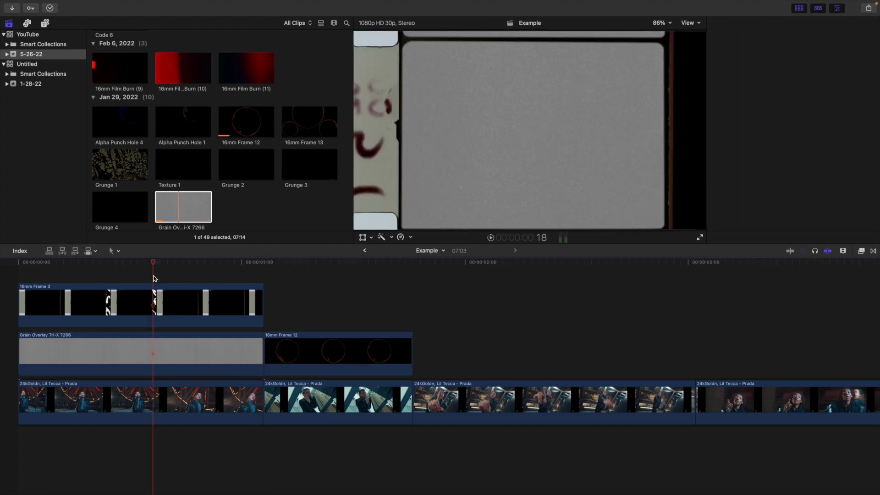
{"action": "left_click", "coordinate": [160, 351]}
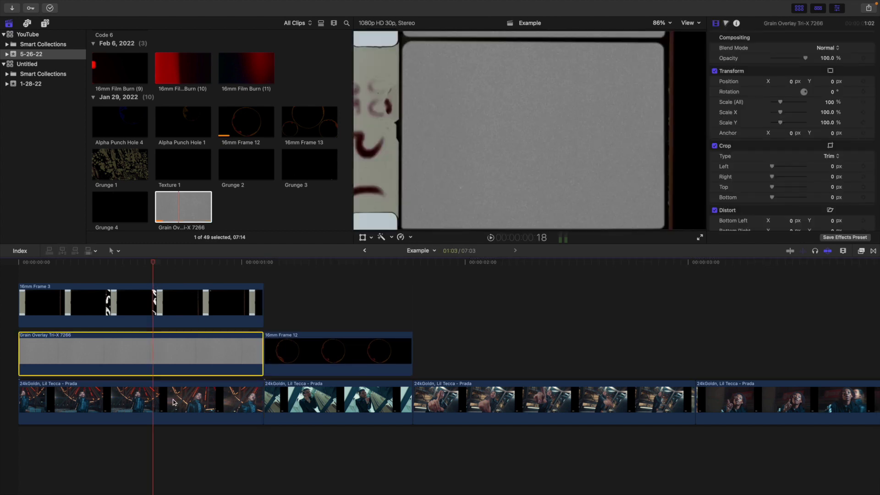
{"action": "left_click", "coordinate": [824, 48]}
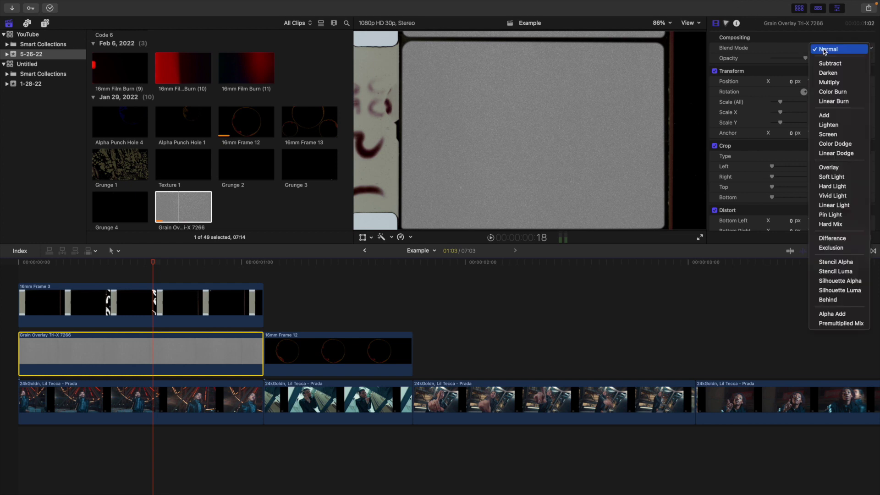
{"action": "left_click", "coordinate": [827, 167]}
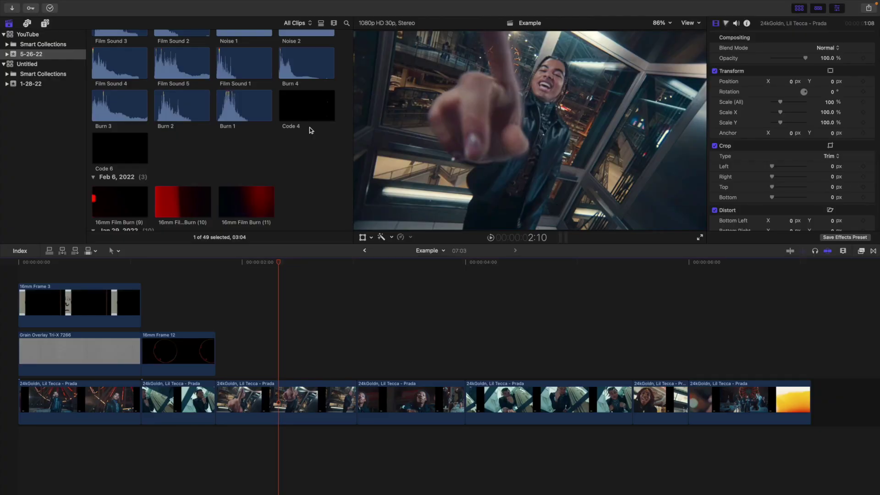
Place Code 4 above the third video clip and trim its end to where that clip ends
{"action": "left_click_drag", "start_coordinate": [294, 109], "coordinate": [225, 339]}
{"action": "left_click", "coordinate": [357, 326]}
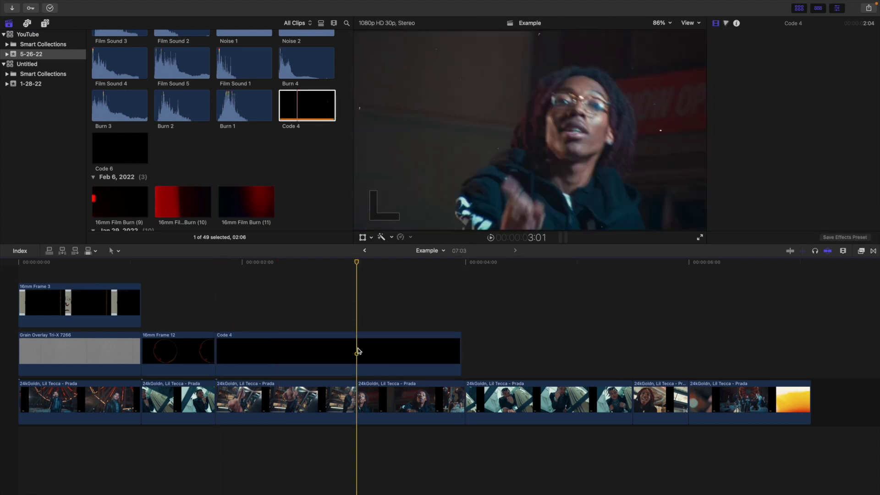
{"action": "left_click", "coordinate": [358, 350]}
{"action": "key", "text": "alt+bracketright"}
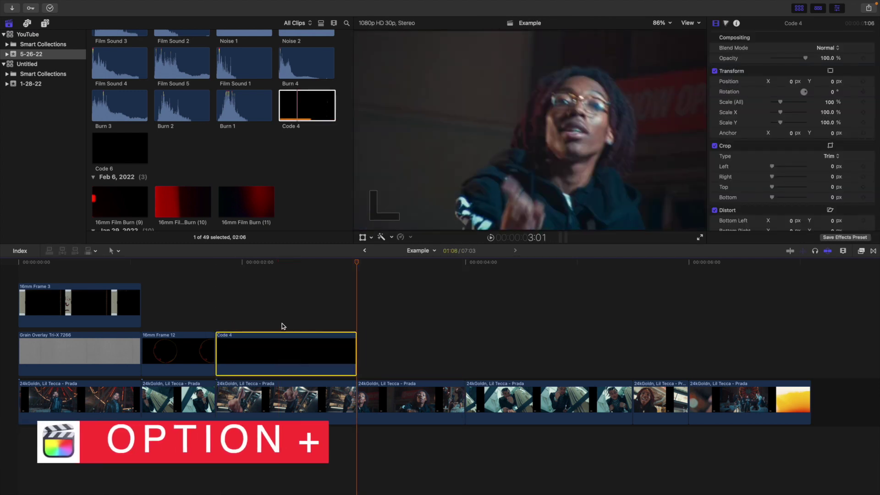
Play back the third video clip to review the Code 4 overlay
{"action": "left_click", "coordinate": [217, 322]}
{"action": "key", "text": "space"}
{"action": "key", "text": "space"}
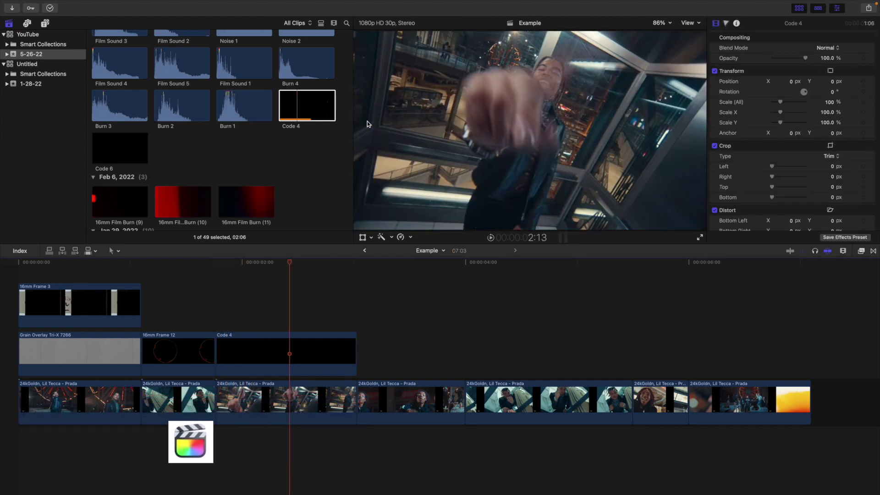
Place Grunge 4 above Code 4, starting where the third video clip begins
{"action": "scroll", "coordinate": [235, 114], "scroll_direction": "down", "scroll_amount": 10}
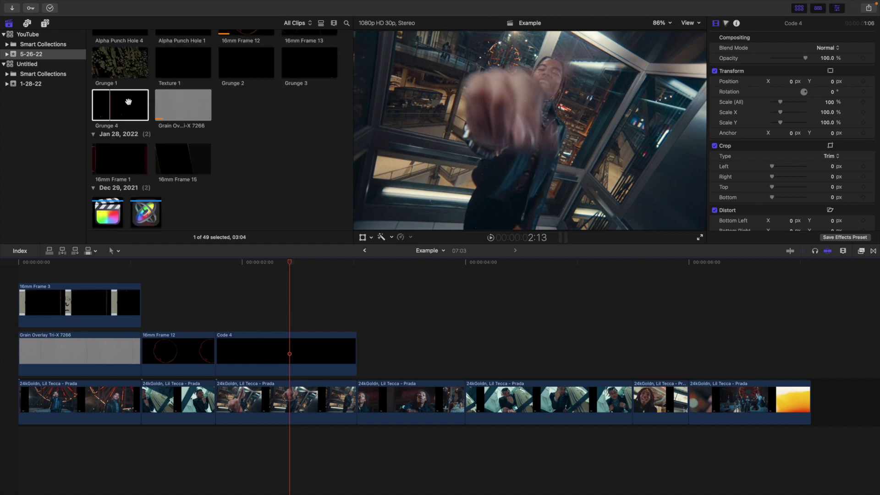
{"action": "left_click_drag", "start_coordinate": [110, 104], "coordinate": [220, 299]}
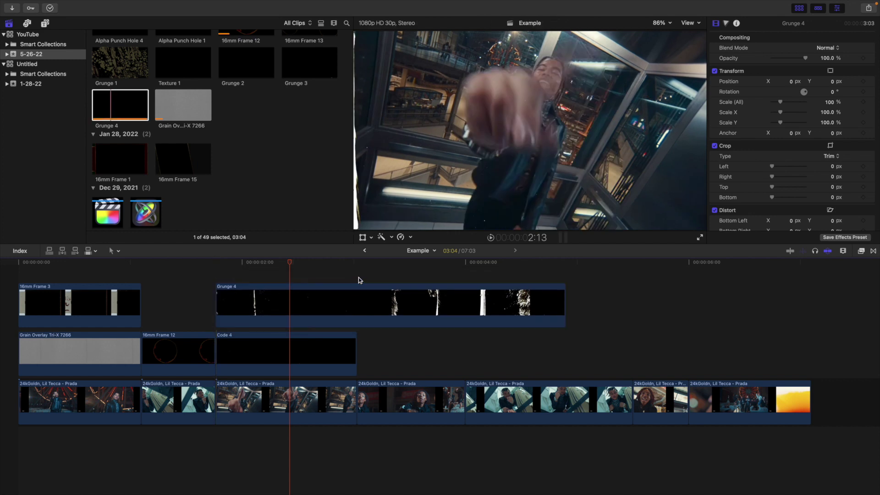
{"action": "left_click", "coordinate": [359, 280]}
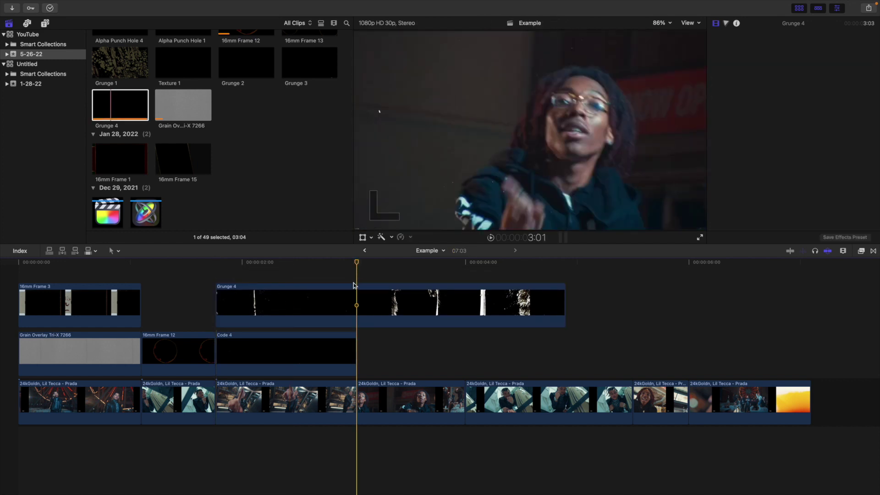
Retime Grunge 4 to play faster, compressing it to about 1:07 so it ends close to the third video clip's end
{"action": "left_click", "coordinate": [363, 307]}
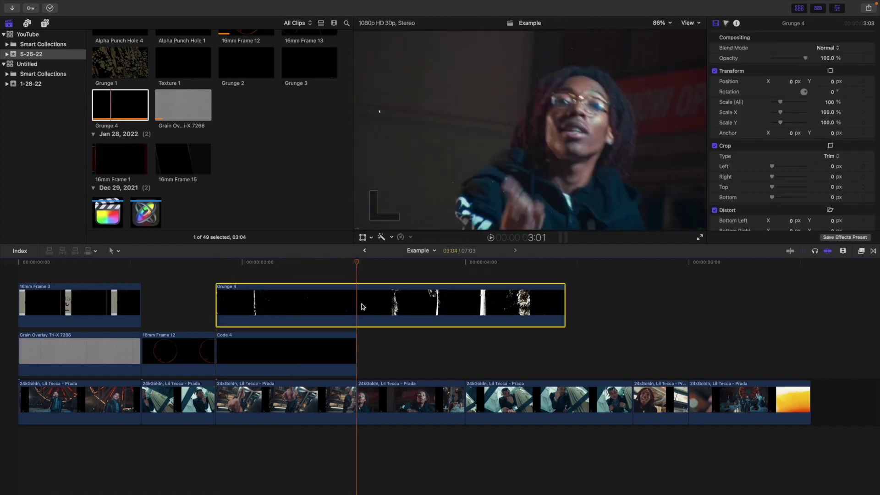
{"action": "key", "text": "super+r"}
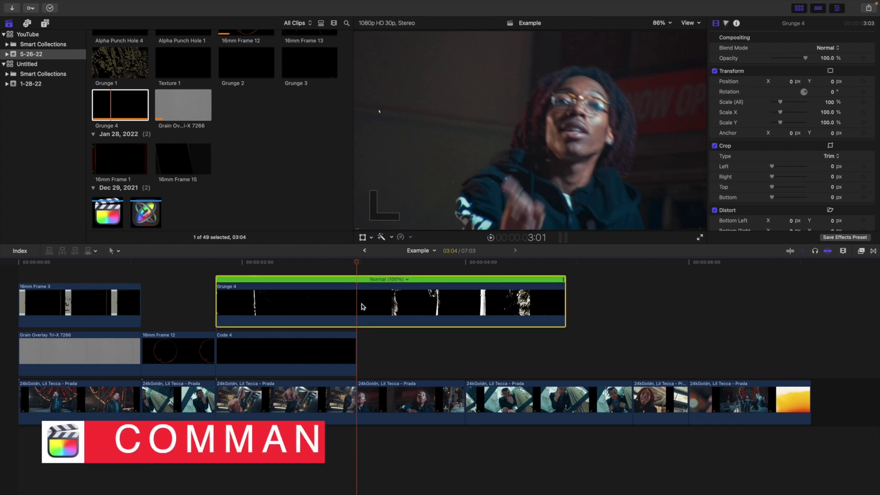
{"action": "left_click_drag", "start_coordinate": [563, 279], "coordinate": [348, 283]}
{"action": "key", "text": "super+r"}
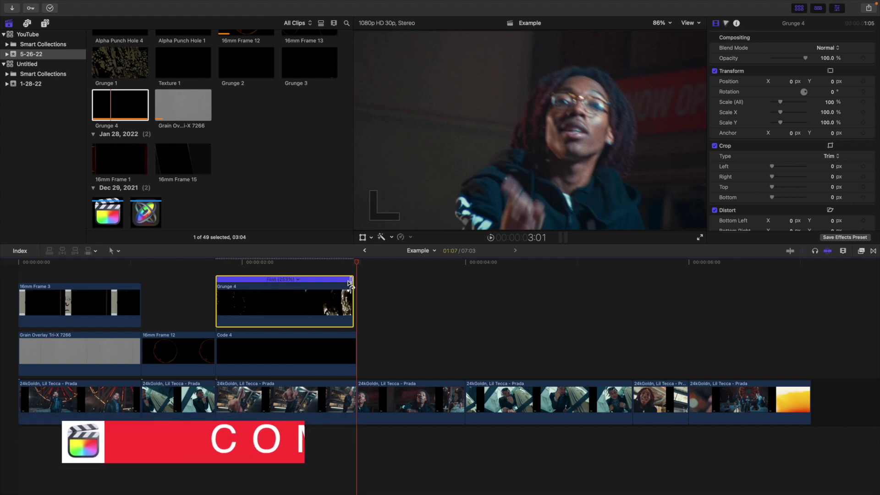
Play the third video clip from its start to check the sped-up grunge overlay
{"action": "left_click", "coordinate": [216, 275]}
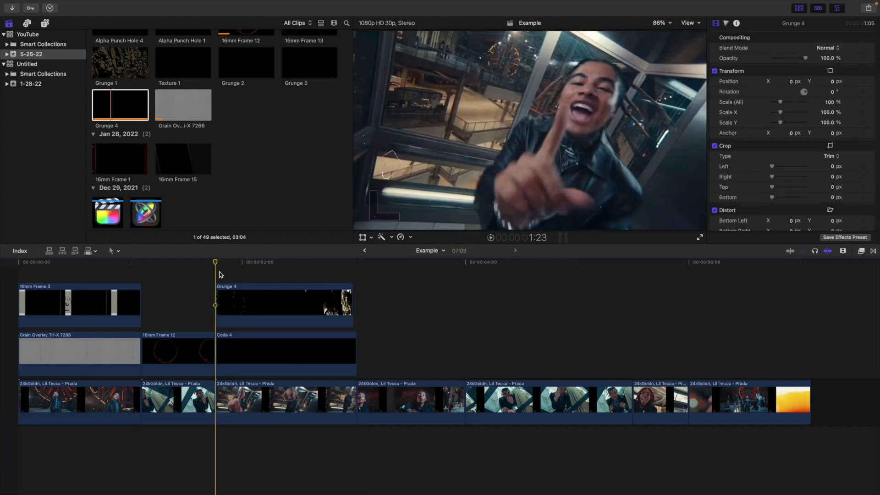
{"action": "key", "text": "space"}
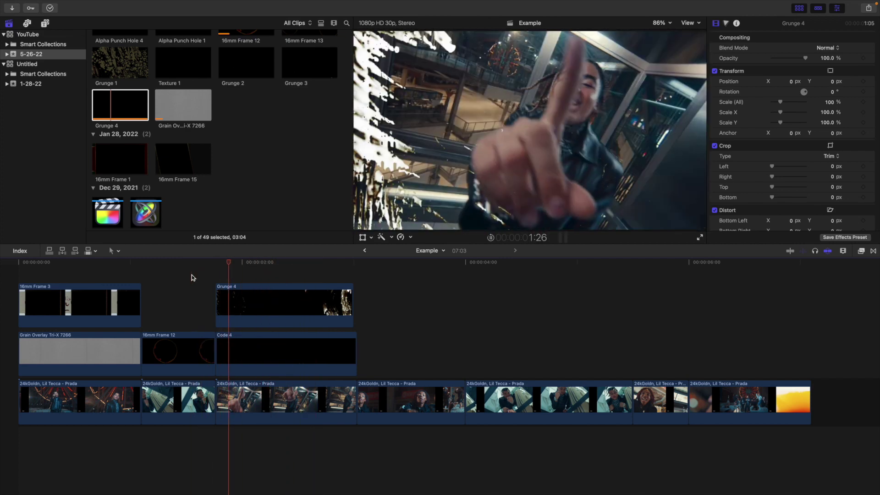
{"action": "key", "text": "space"}
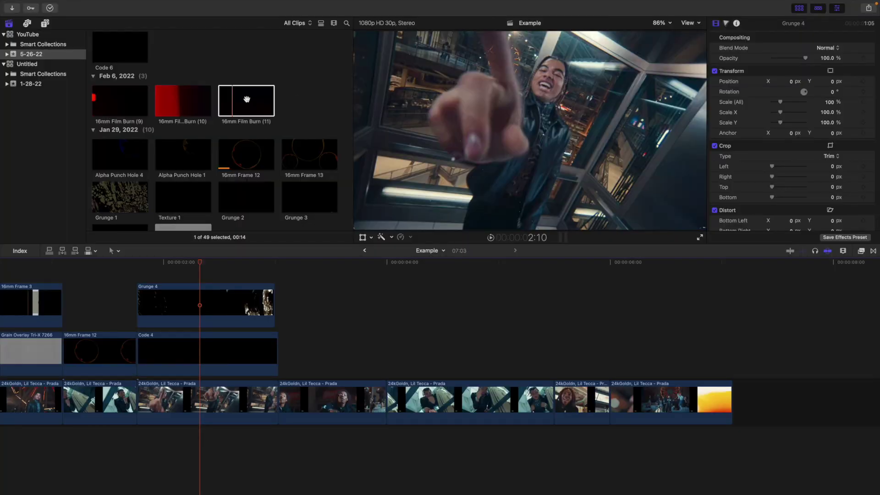
Place 16mm Film Burn (11) above the fourth video clip and set its blend mode to Screen
{"action": "left_click_drag", "start_coordinate": [246, 99], "coordinate": [339, 318]}
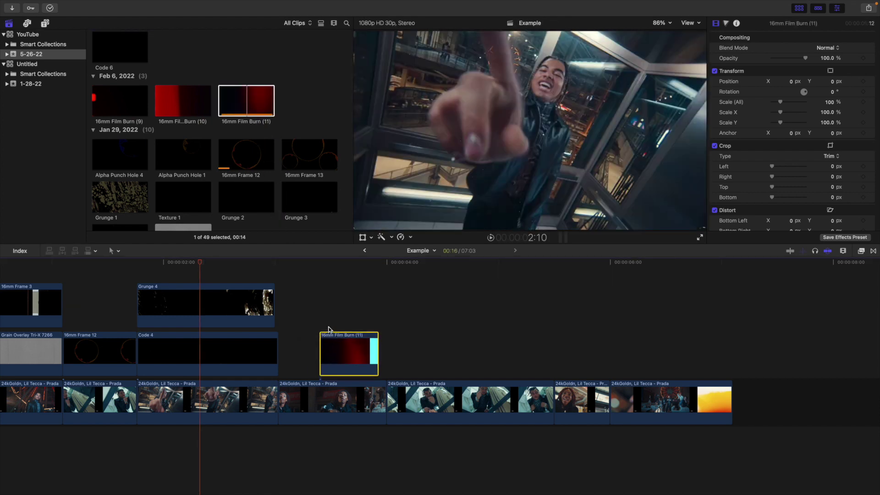
{"action": "left_click", "coordinate": [339, 317]}
{"action": "left_click", "coordinate": [341, 344]}
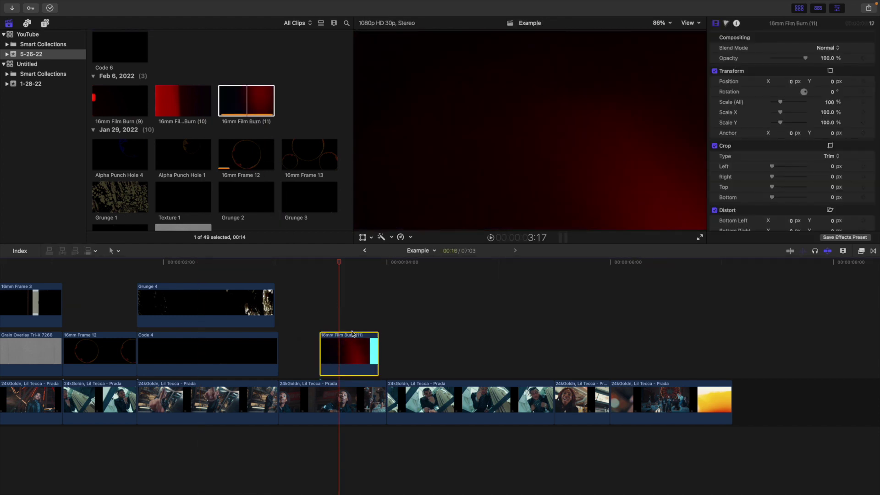
{"action": "left_click", "coordinate": [826, 49]}
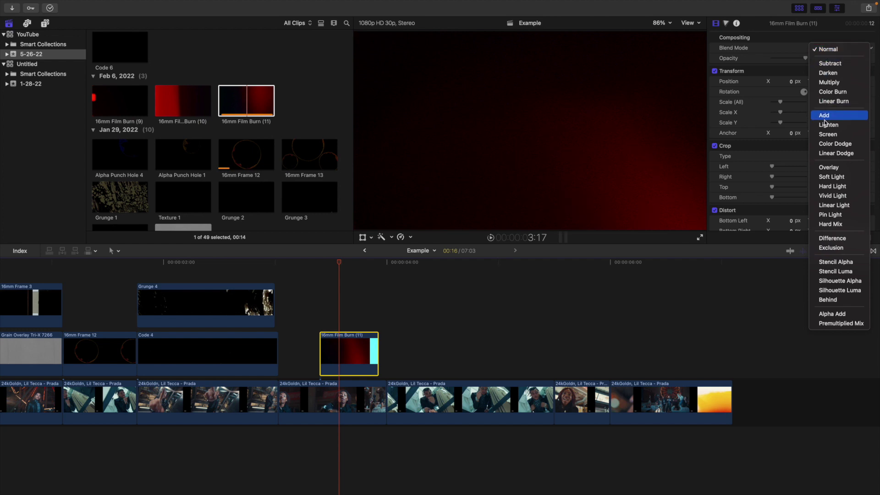
{"action": "left_click", "coordinate": [825, 135]}
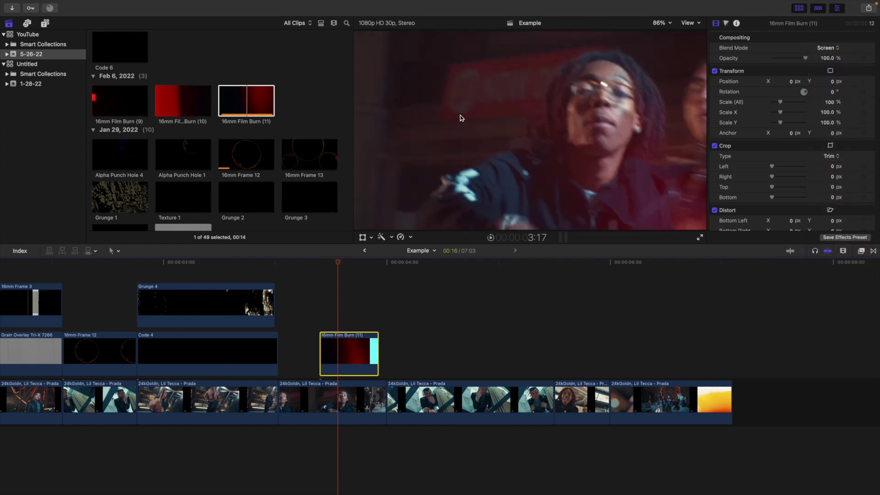
Step through 16mm Film Burn (11) frame by frame and add a marker where the bright cyan flash begins
{"action": "left_click", "coordinate": [293, 301]}
{"action": "key", "text": "space"}
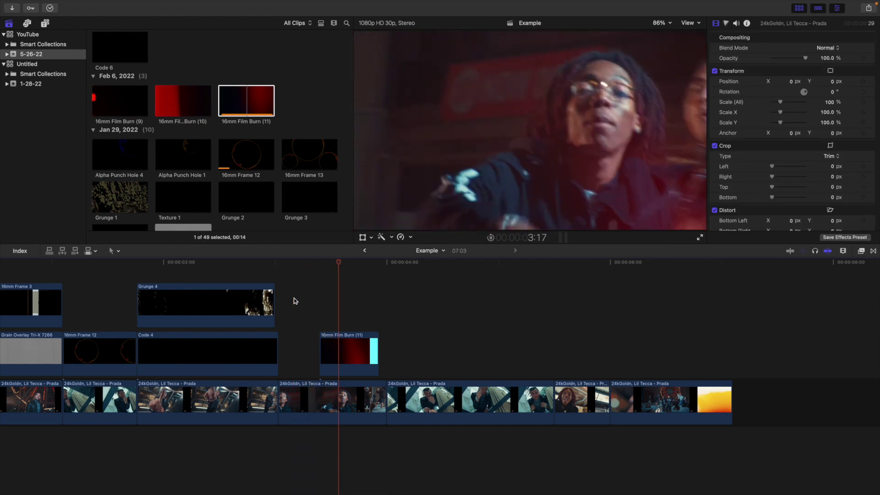
{"action": "key", "text": "space"}
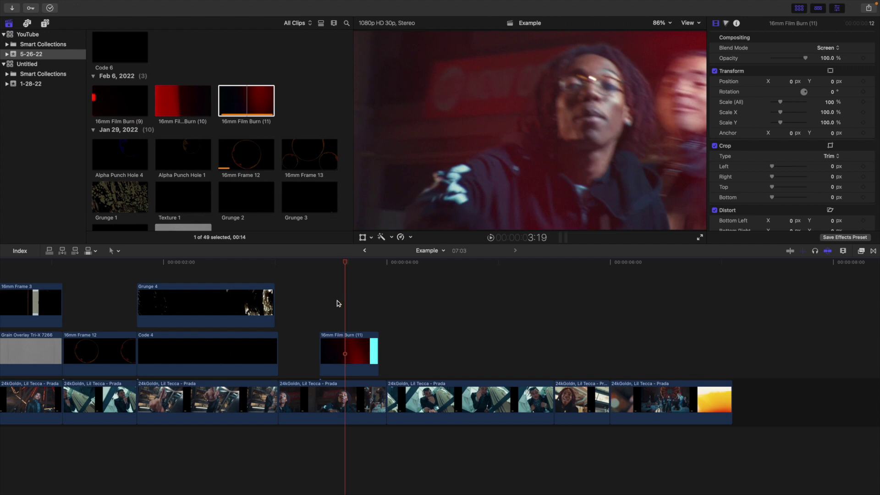
{"action": "key", "text": "Right"}
{"action": "key", "text": "Right"}
{"action": "key", "text": "Right"}
{"action": "key", "text": "Right"}
{"action": "key", "text": "Right"}
{"action": "key", "text": "Right"}
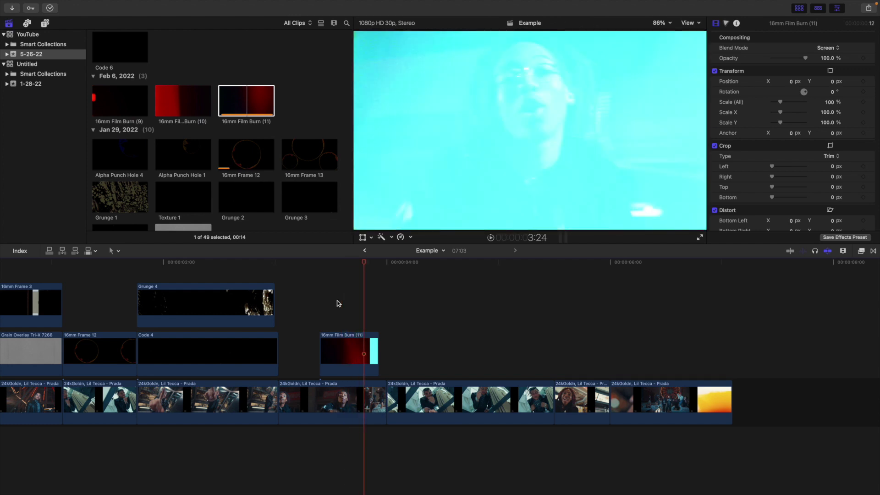
{"action": "key", "text": "Left"}
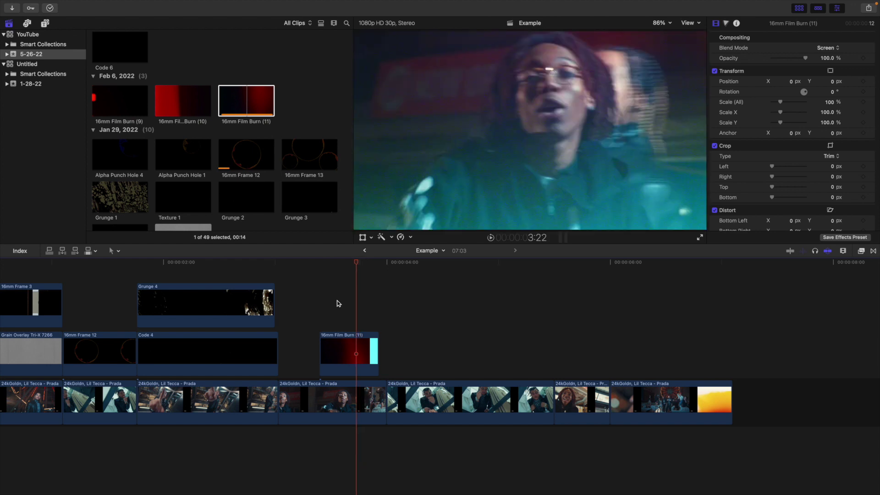
{"action": "key", "text": "Right"}
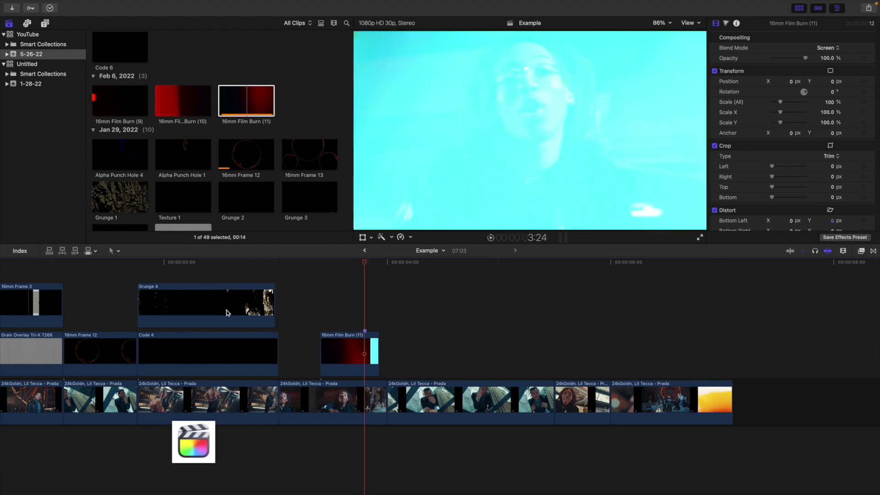
{"action": "key", "text": "m"}
Move 16mm Film Burn (11) above Grunge 4 with its marker on the cut between the third and fourth video clips, and play the transition
{"action": "mouse_move", "coordinate": [343, 356]}
{"action": "left_mouse_down"}
{"action": "mouse_move", "coordinate": [328, 326]}
{"action": "mouse_move", "coordinate": [263, 269]}
{"action": "mouse_move", "coordinate": [269, 299]}
{"action": "left_mouse_up"}
{"action": "left_click", "coordinate": [282, 275]}
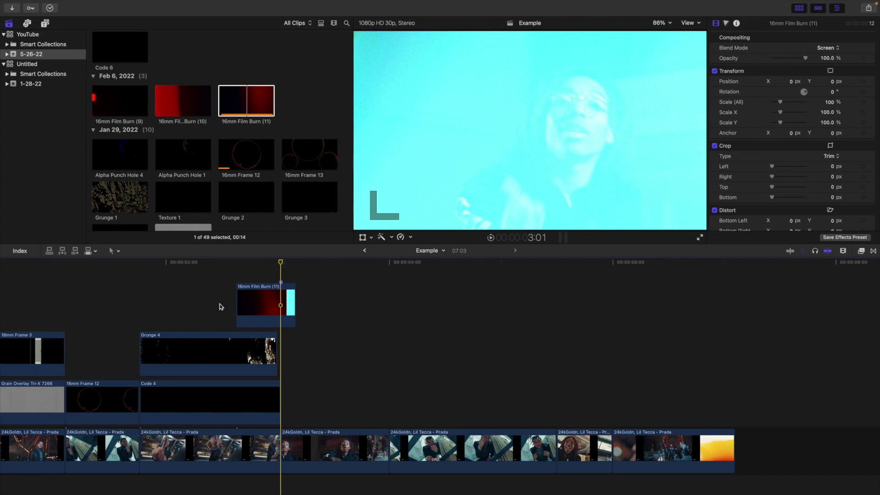
{"action": "left_click", "coordinate": [204, 299]}
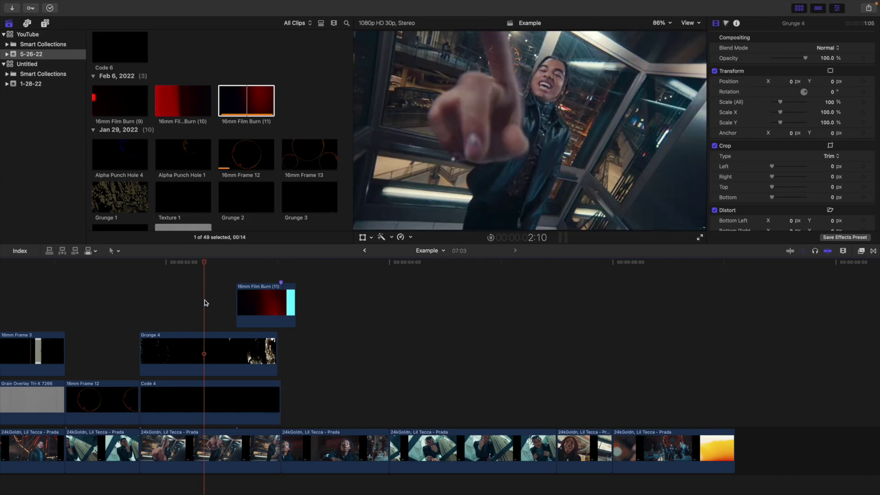
{"action": "key", "text": "space"}
{"action": "key", "text": "space"}
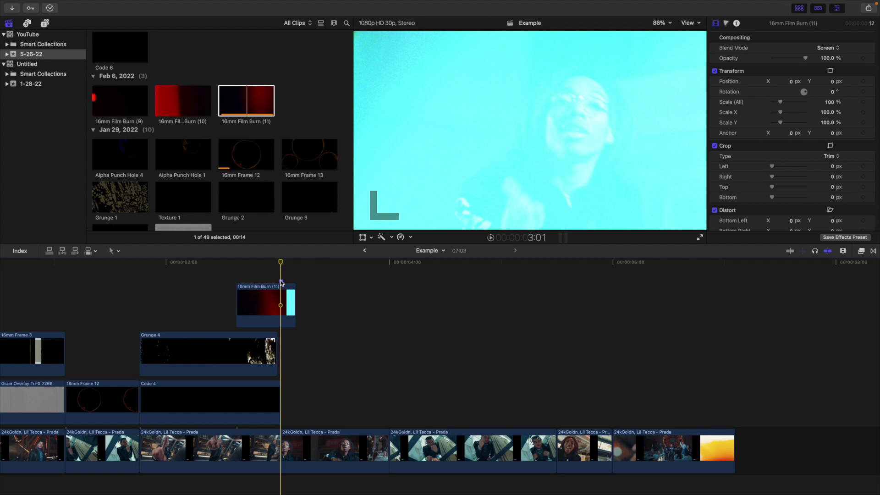
Place clip 20 above the end of the fifth video clip and set its blend mode to Difference
{"action": "scroll", "coordinate": [301, 386], "scroll_direction": "down", "scroll_amount": 3}
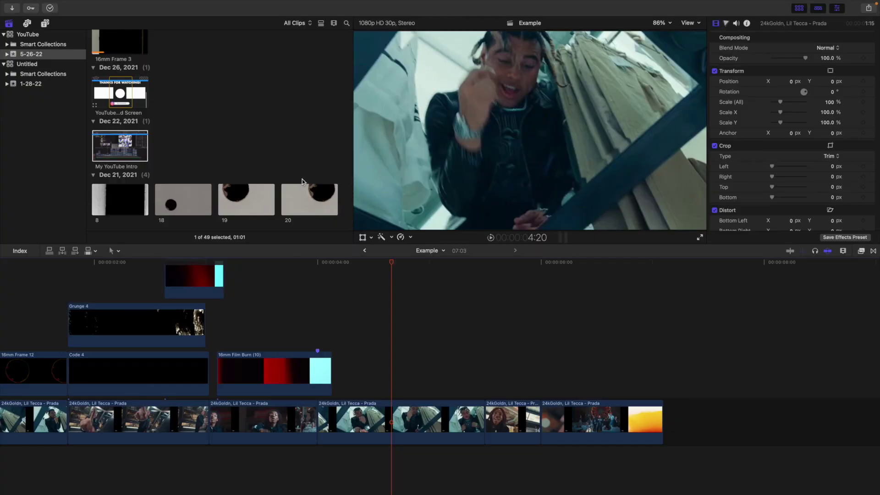
{"action": "left_click_drag", "start_coordinate": [310, 202], "coordinate": [460, 363]}
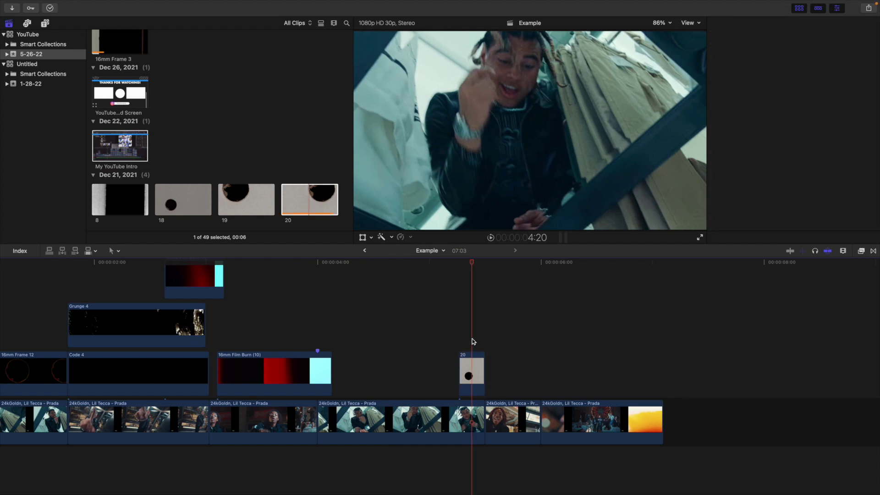
{"action": "left_click", "coordinate": [472, 342]}
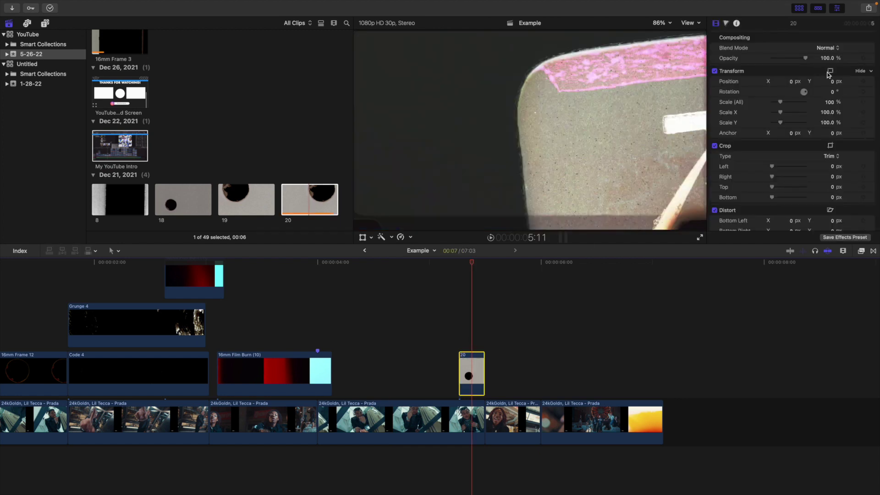
{"action": "left_click", "coordinate": [827, 48]}
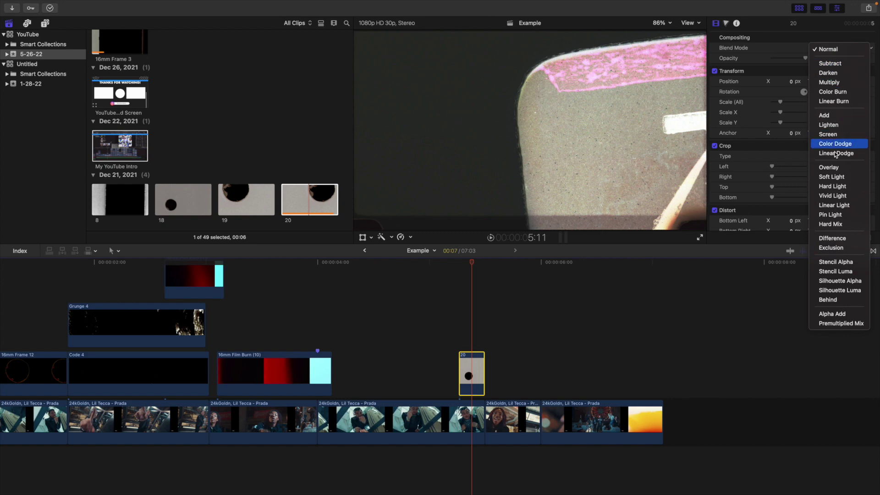
{"action": "left_click", "coordinate": [830, 239]}
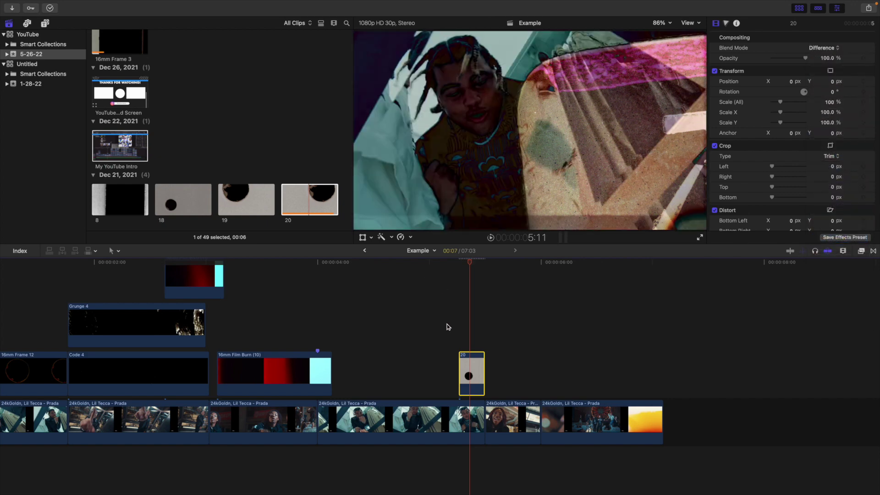
Play the end of the fifth video clip repeatedly to examine the Difference effect of clip 20 leading into the sixth clip
{"action": "left_click", "coordinate": [462, 329]}
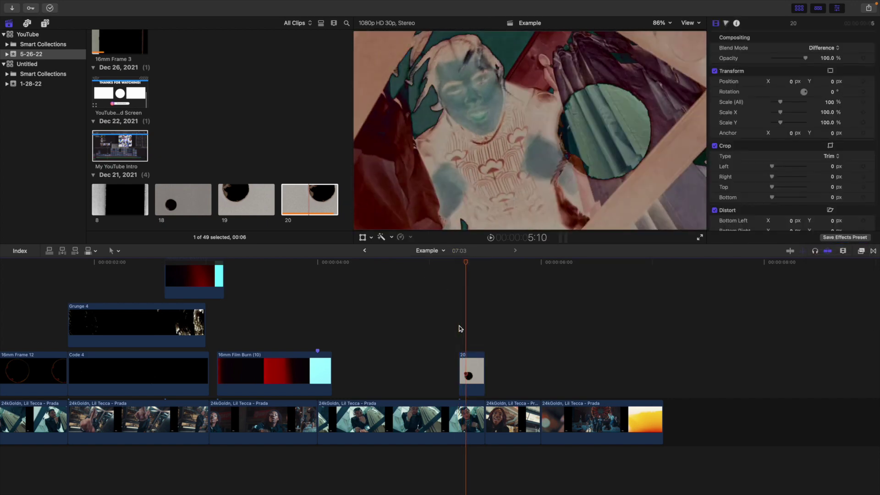
{"action": "left_click", "coordinate": [436, 340]}
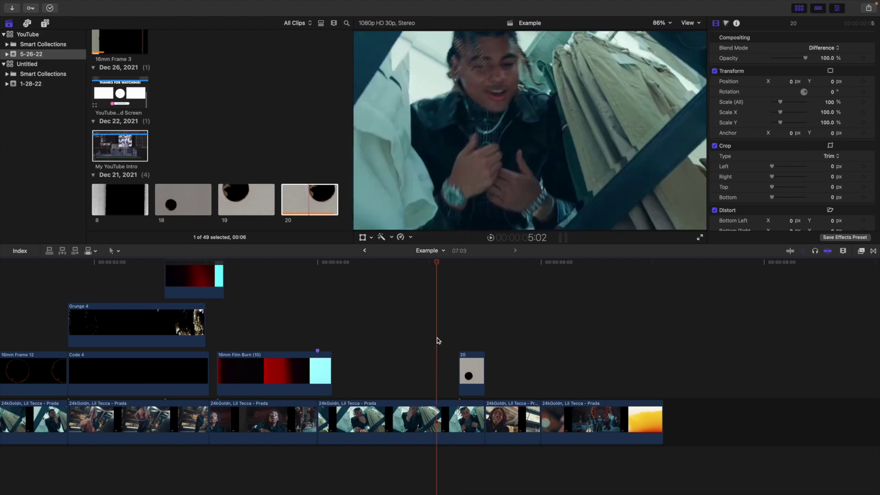
{"action": "key", "text": "space"}
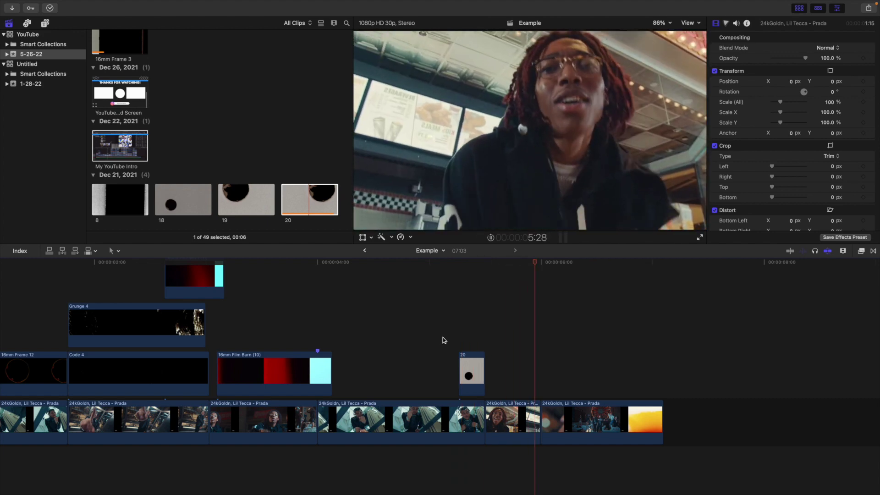
{"action": "left_click", "coordinate": [443, 337]}
{"action": "key", "text": "space"}
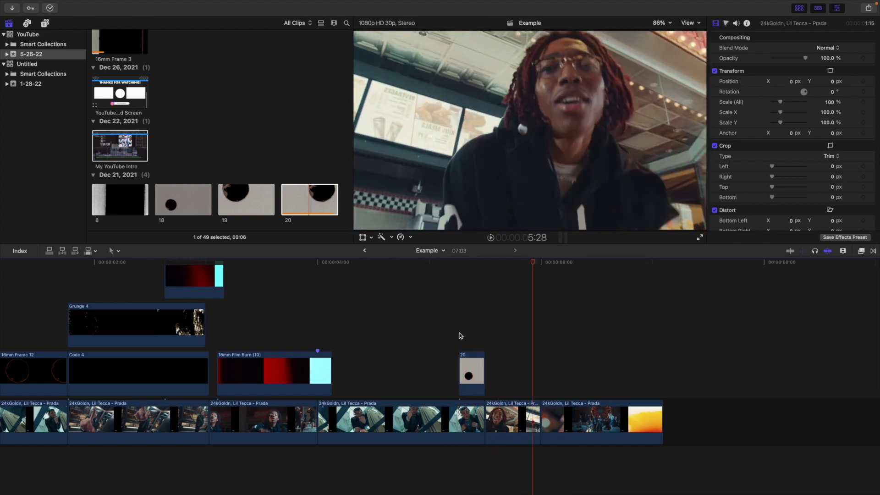
{"action": "left_click", "coordinate": [459, 333]}
{"action": "key", "text": "space"}
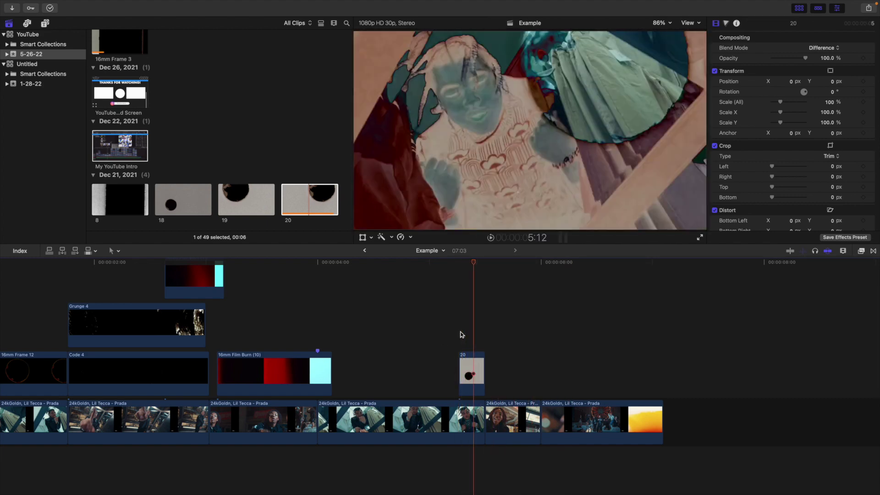
{"action": "left_click", "coordinate": [453, 340]}
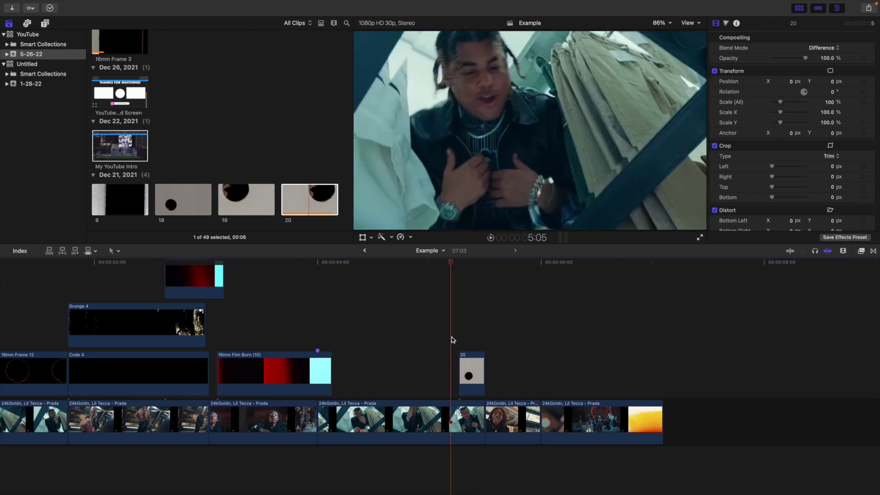
{"action": "key", "text": "space"}
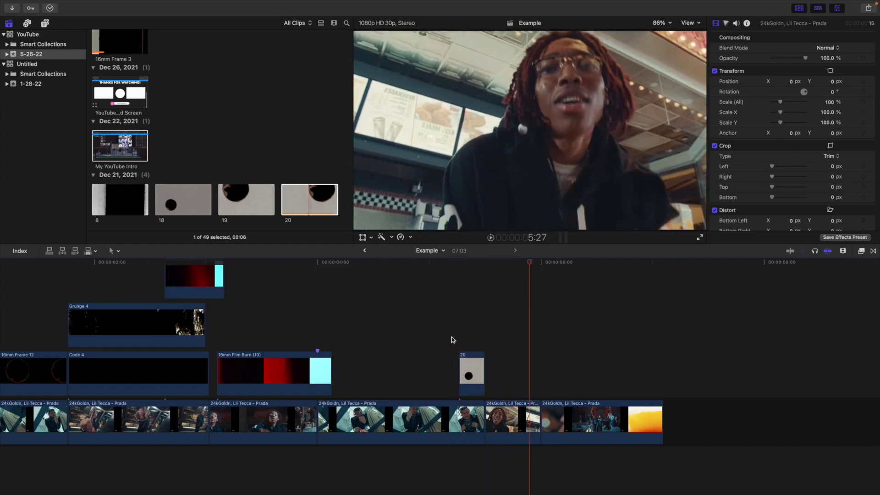
Place clip 19 above the middle of the fifth video clip and set its blend mode to Lighten
{"action": "left_click_drag", "start_coordinate": [240, 202], "coordinate": [377, 355]}
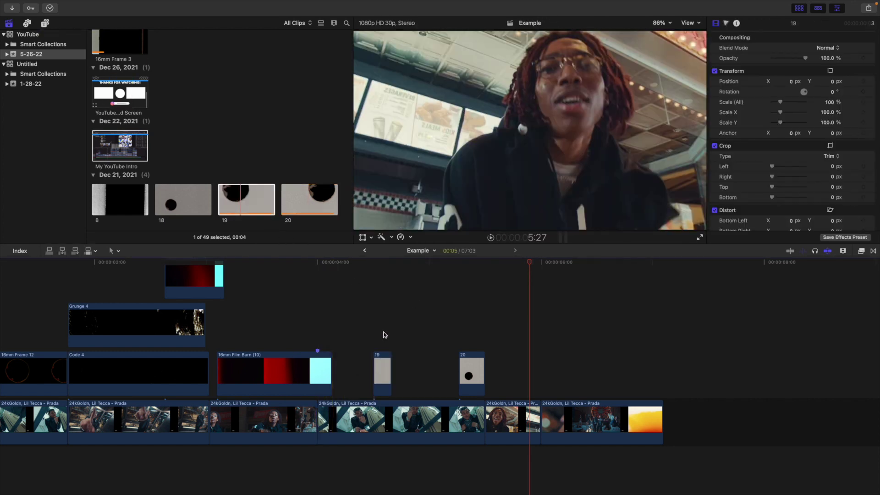
{"action": "left_click", "coordinate": [377, 359]}
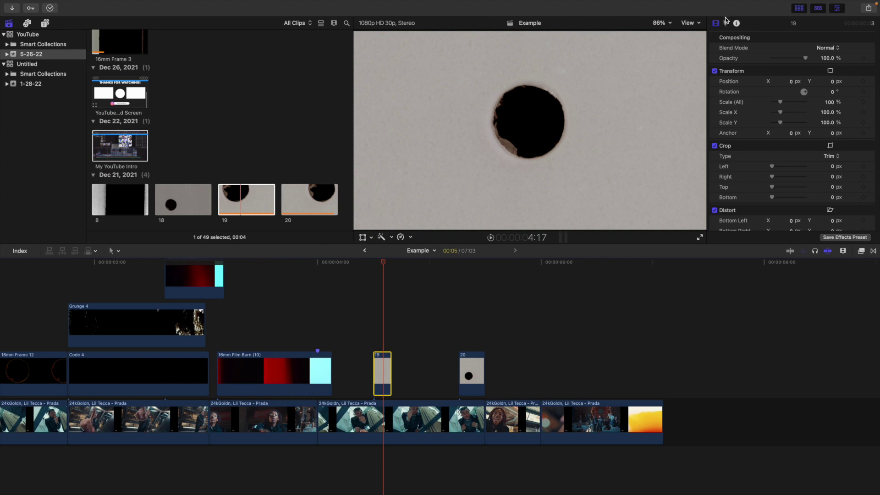
{"action": "left_click", "coordinate": [825, 48]}
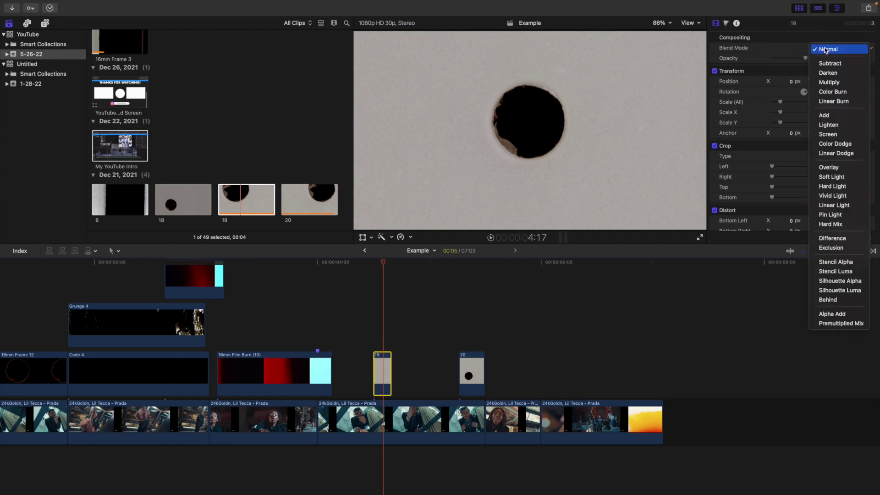
{"action": "left_click", "coordinate": [827, 125]}
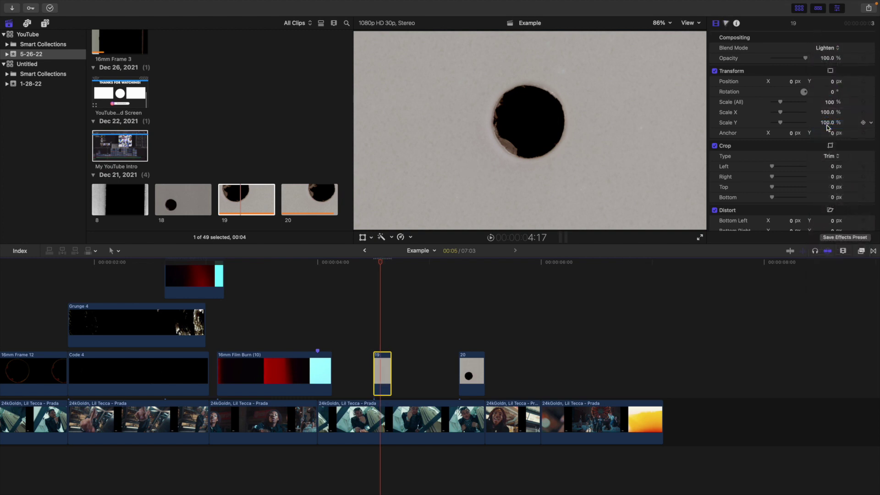
Play the fifth video clip repeatedly to examine the Lighten effect of clip 19
{"action": "left_click", "coordinate": [331, 284]}
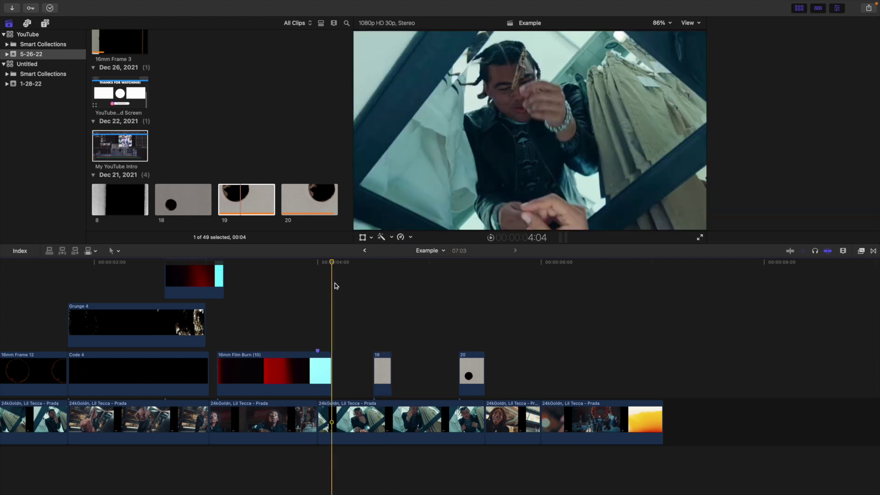
{"action": "key", "text": "space"}
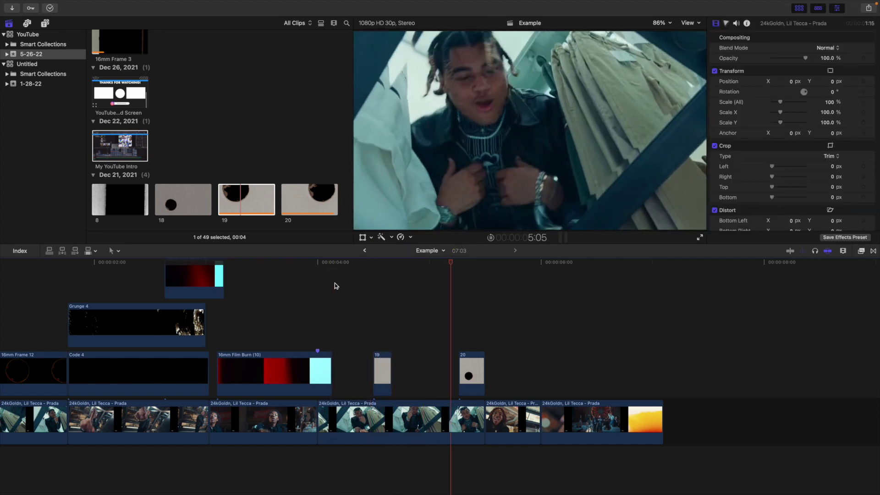
{"action": "left_click", "coordinate": [335, 282]}
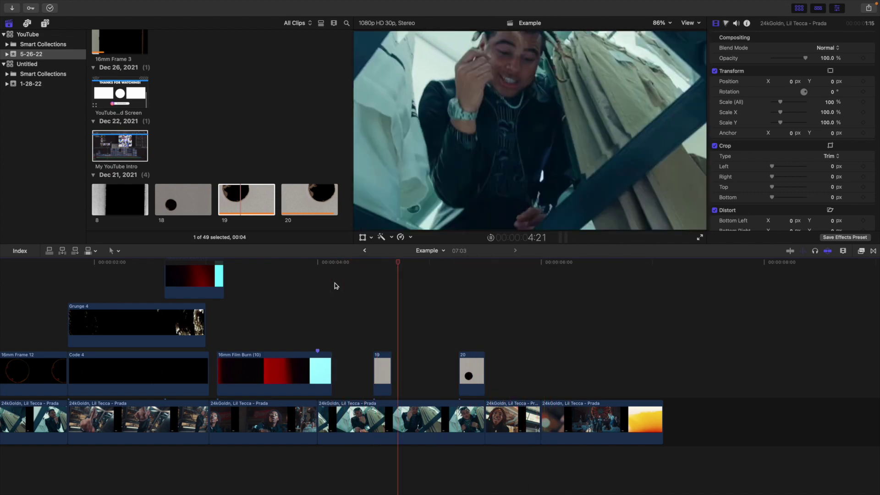
{"action": "left_click", "coordinate": [335, 282]}
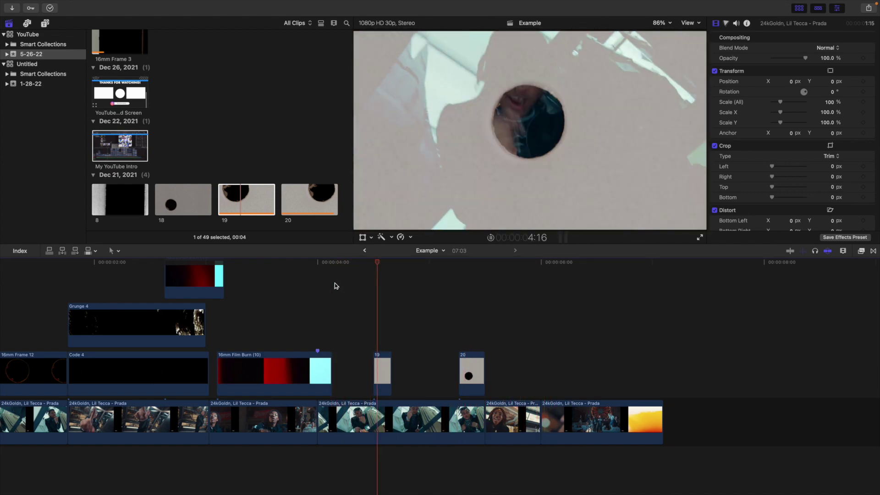
{"action": "left_click", "coordinate": [335, 283]}
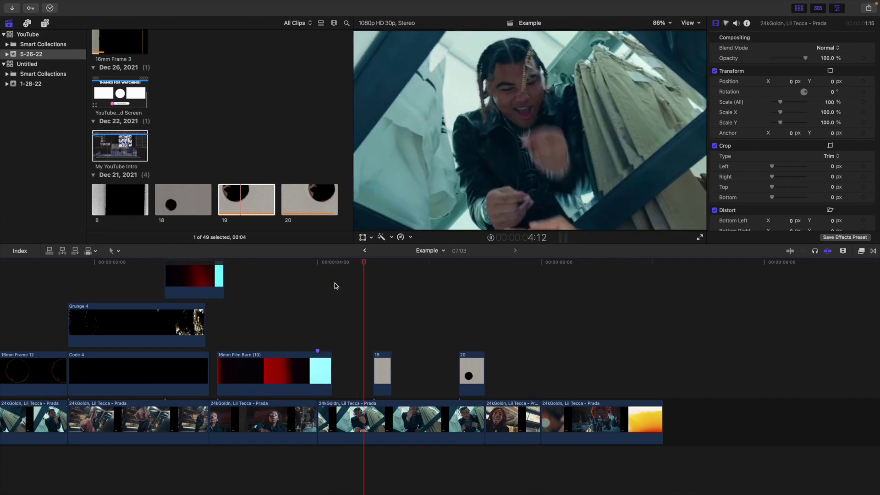
{"action": "left_click", "coordinate": [334, 286]}
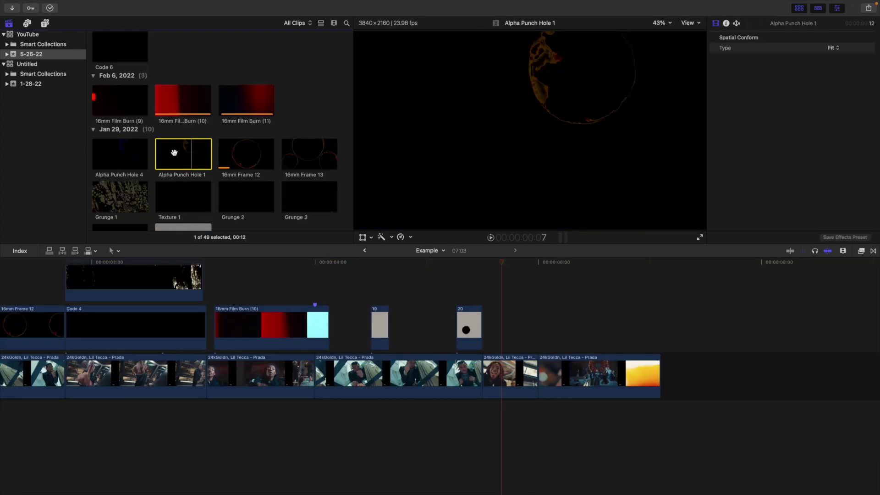
Place Alpha Punch Hole 1 directly after clip 20, above the sixth video clip, and scale it to 108%
{"action": "left_click_drag", "start_coordinate": [173, 153], "coordinate": [487, 307]}
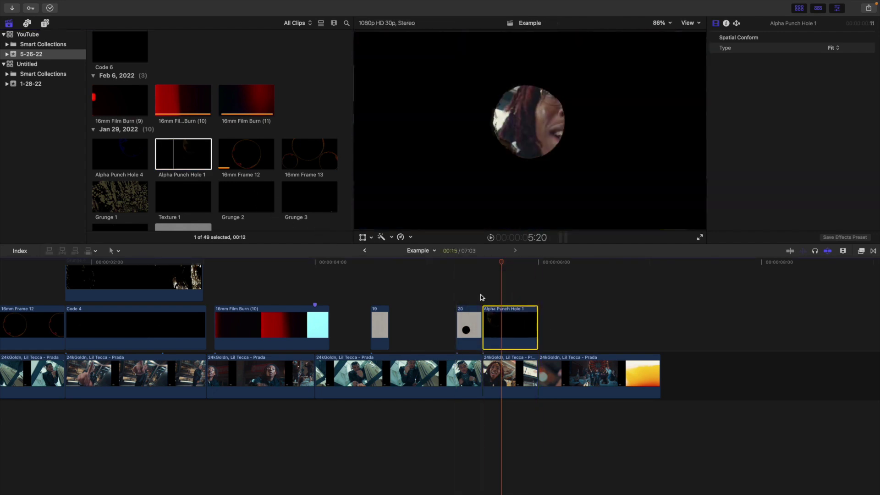
{"action": "left_click", "coordinate": [519, 298]}
{"action": "left_click", "coordinate": [507, 298]}
{"action": "left_click", "coordinate": [508, 323]}
{"action": "type", "text": "108"}
{"action": "key", "text": "Return"}
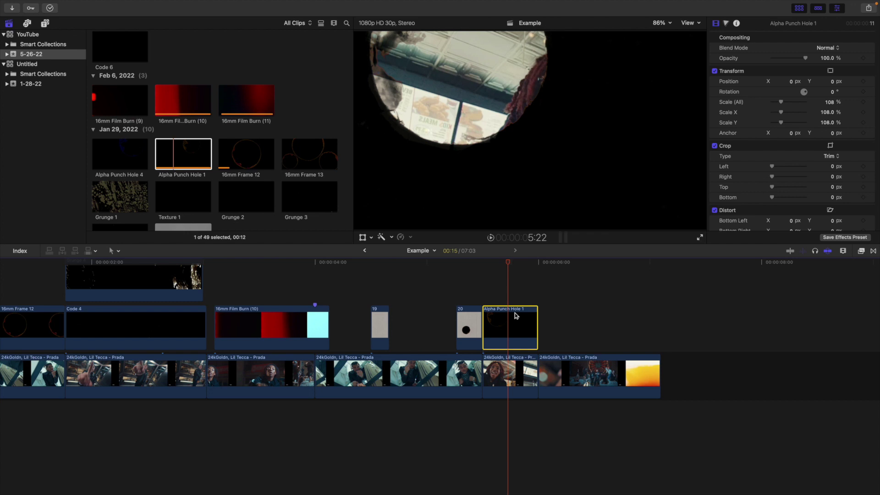
Play from the end of the fifth video clip repeatedly to examine how clip 20 leads into Alpha Punch Hole 1
{"action": "left_click", "coordinate": [436, 296]}
{"action": "key", "text": "space"}
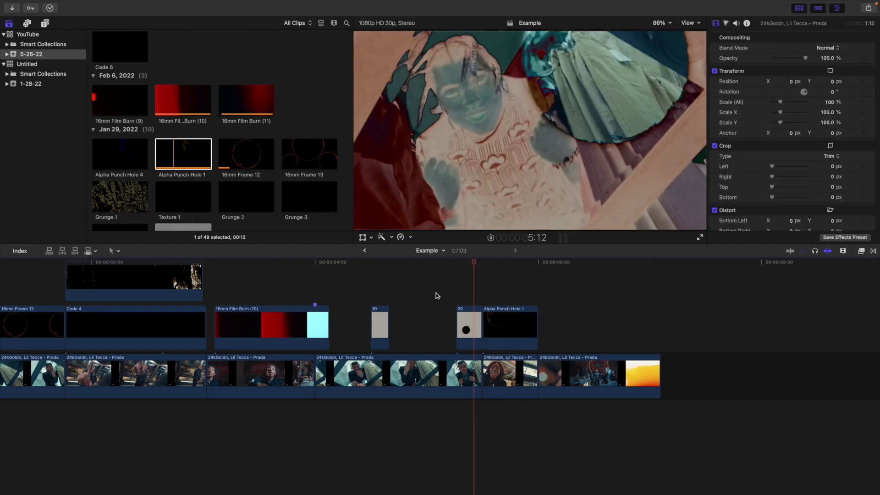
{"action": "key", "text": "space"}
{"action": "key", "text": "space"}
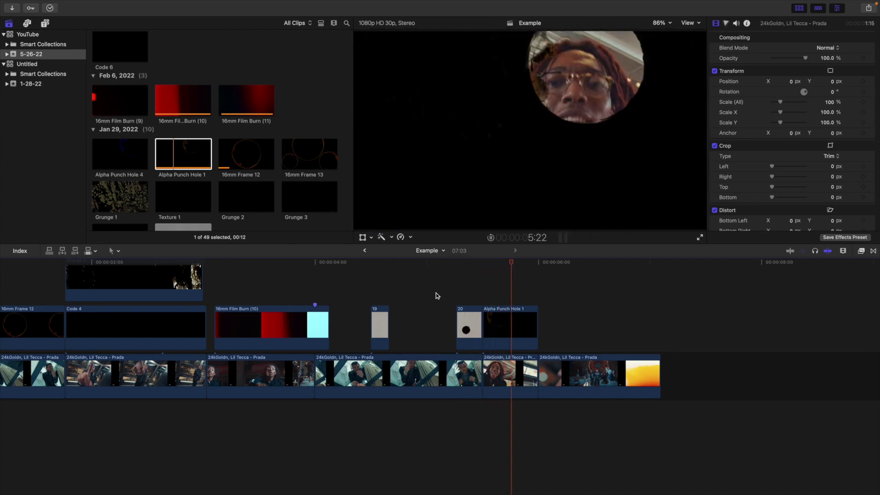
{"action": "key", "text": "space"}
{"action": "key", "text": "space"}
{"action": "key", "text": "space"}
{"action": "key", "text": "space"}
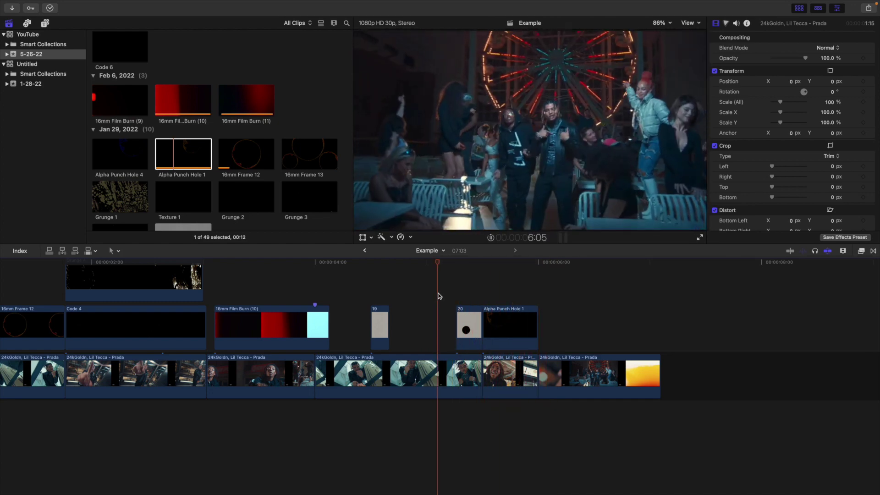
Slow Alpha Punch Hole 1 to about 70% speed and trim its end to the cut after the sixth video clip
{"action": "left_click", "coordinate": [500, 324]}
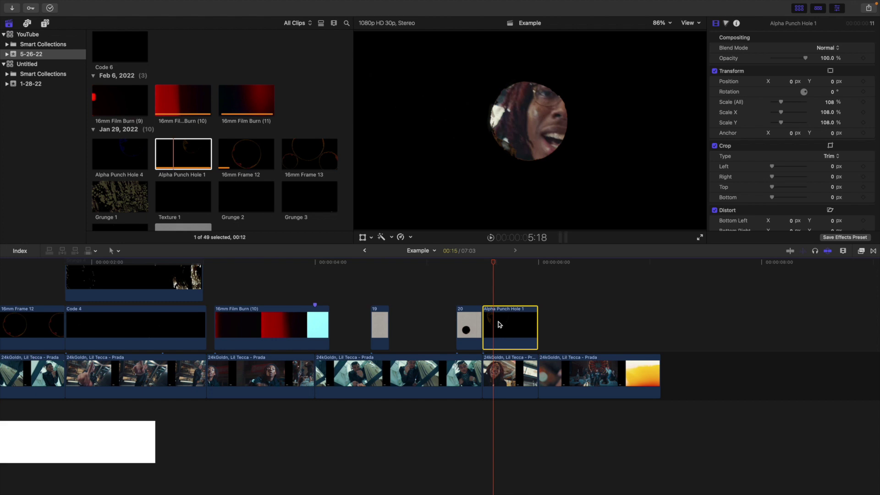
{"action": "key", "text": "super+r"}
{"action": "left_click_drag", "start_coordinate": [536, 301], "coordinate": [559, 305]}
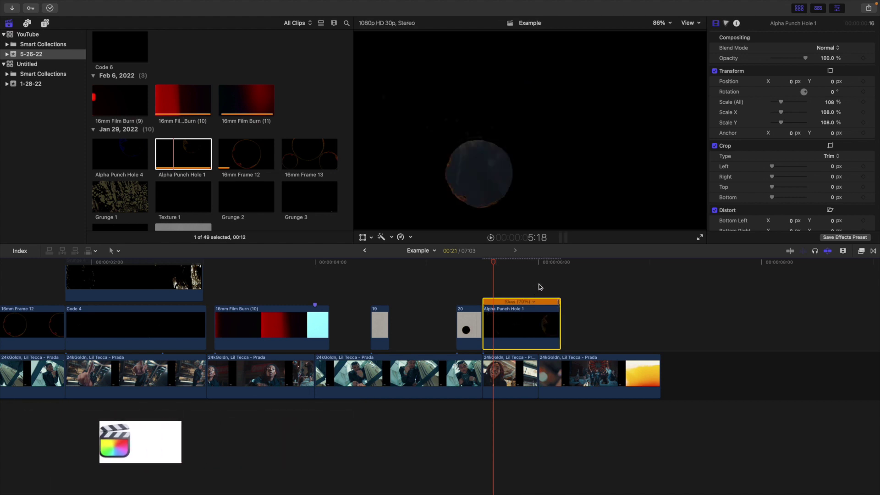
{"action": "left_click", "coordinate": [538, 289]}
{"action": "key", "text": "alt+bracketright"}
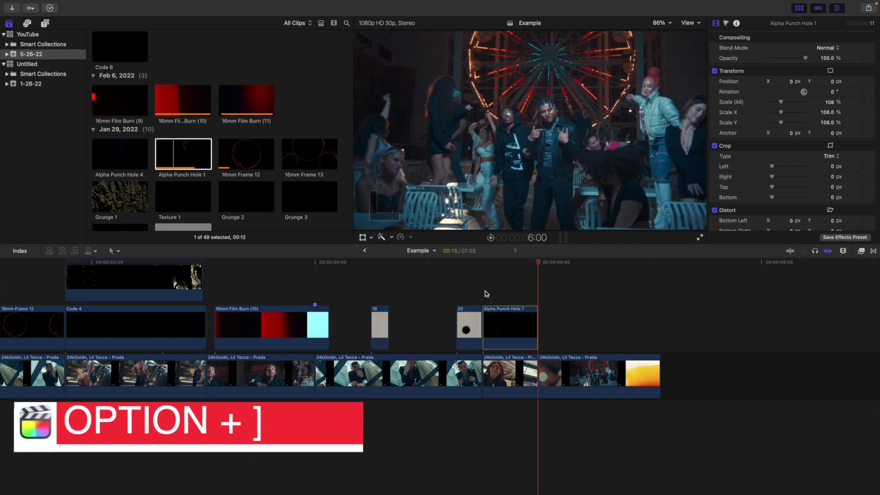
Replay the passage from clip 20 through the slowed Alpha Punch Hole 1 to check its timing
{"action": "left_click", "coordinate": [443, 298]}
{"action": "key", "text": "space"}
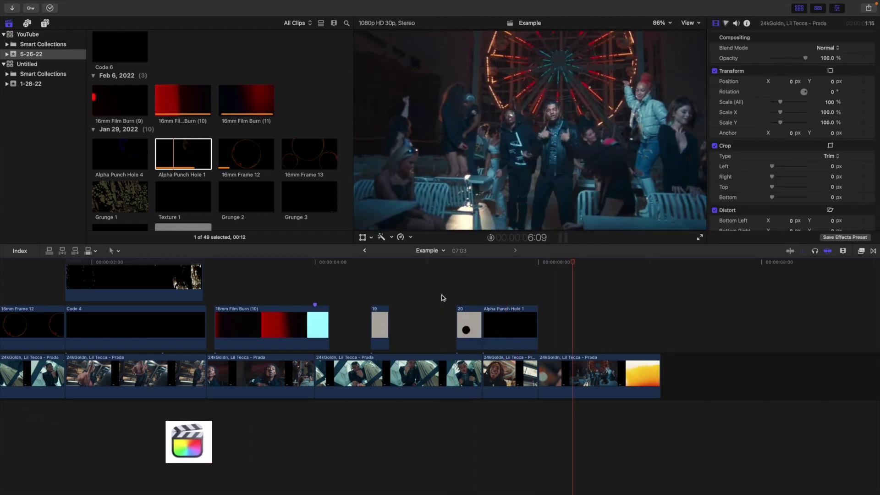
{"action": "key", "text": "space"}
{"action": "key", "text": "space"}
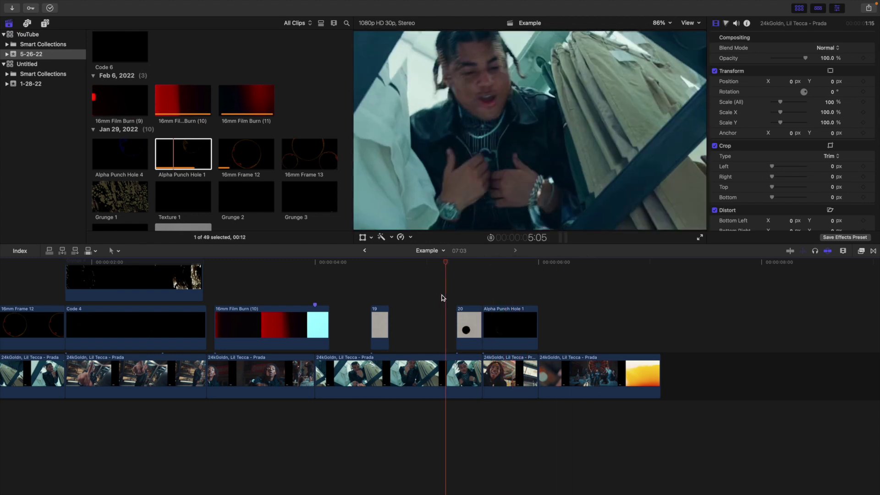
{"action": "key", "text": "space"}
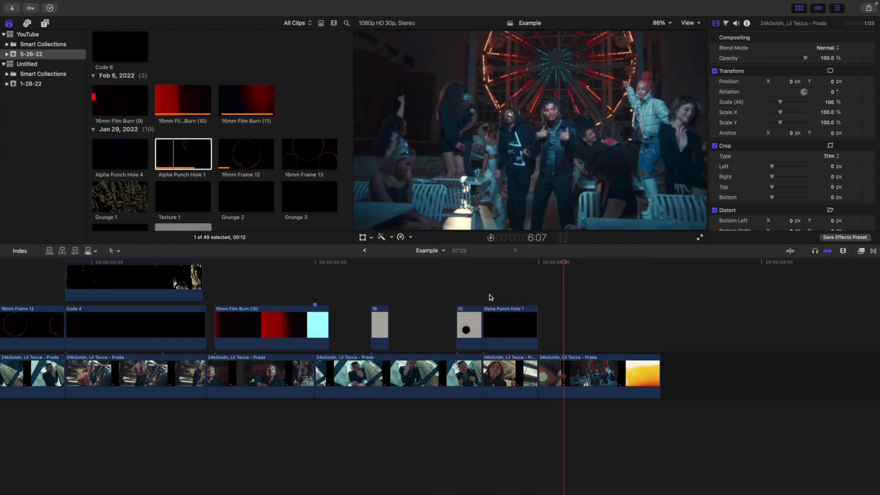
{"action": "left_click", "coordinate": [503, 303]}
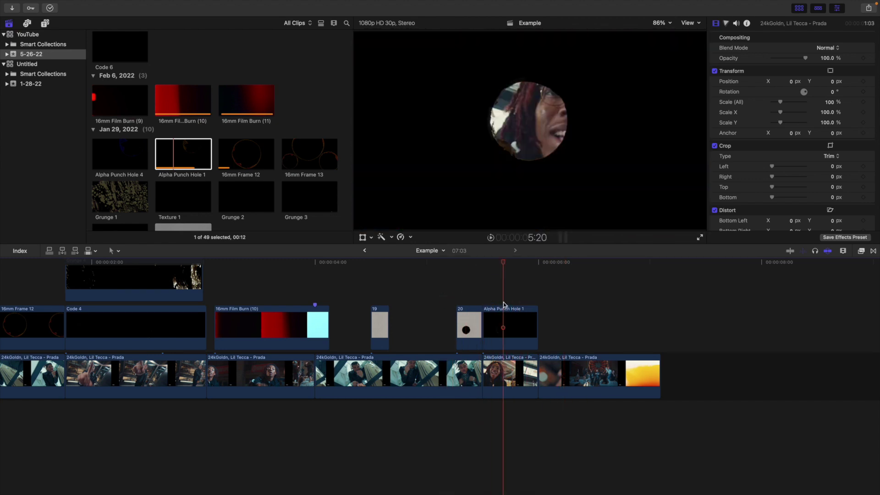
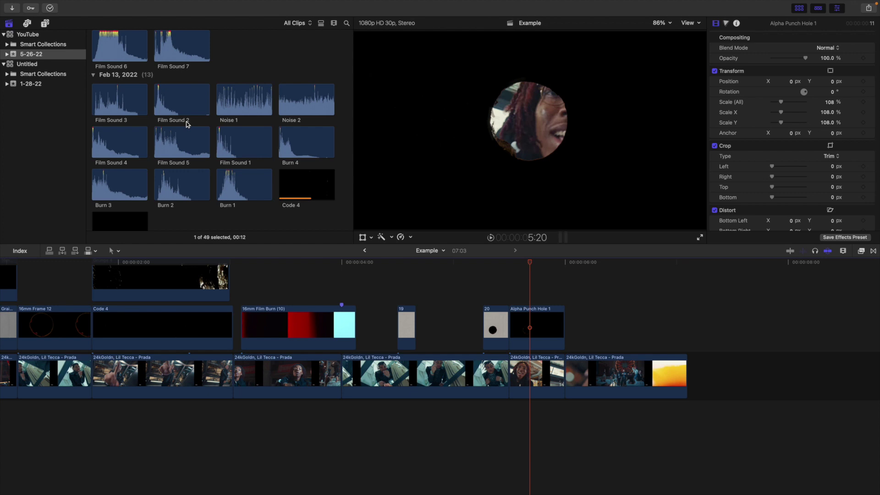
Place the Film Sound 4 audio beneath the start of the sixth video clip and play it with the punch-hole overlay
{"action": "left_click", "coordinate": [163, 141]}
{"action": "left_click", "coordinate": [101, 140]}
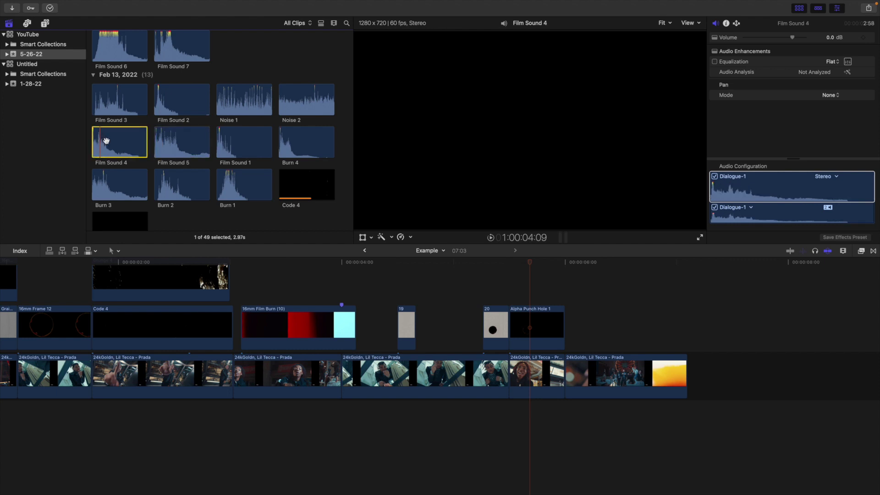
{"action": "left_click_drag", "start_coordinate": [103, 141], "coordinate": [510, 407]}
{"action": "scroll", "coordinate": [486, 410], "scroll_direction": "right", "scroll_amount": 2}
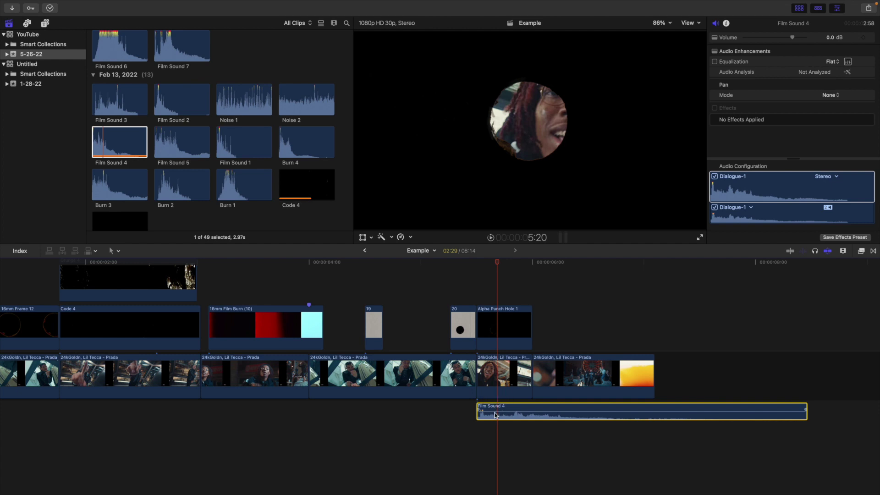
{"action": "left_click", "coordinate": [479, 309]}
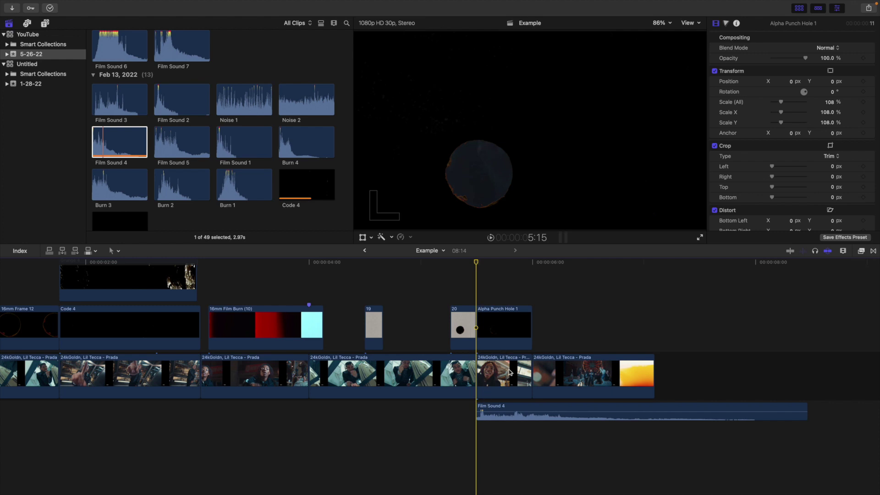
{"action": "key", "text": "space"}
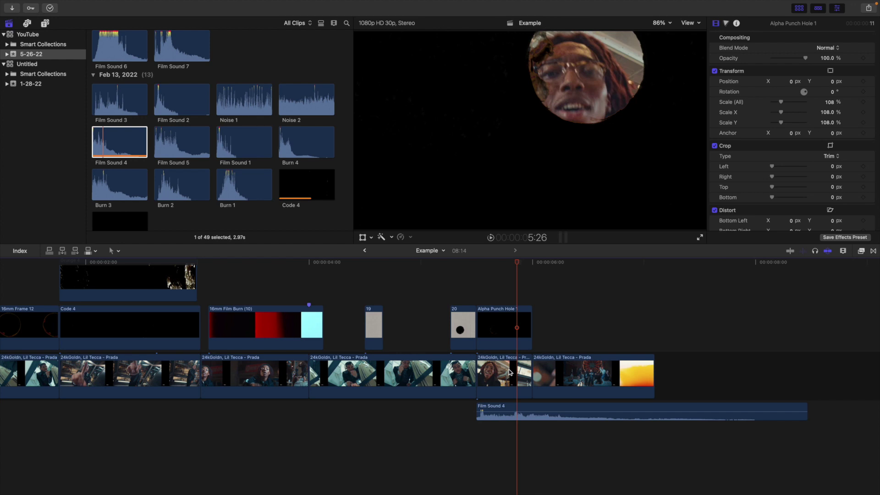
Lower Film Sound 4 to -9.0 dB and shorten it to finish with the last video clip
{"action": "left_click", "coordinate": [507, 411]}
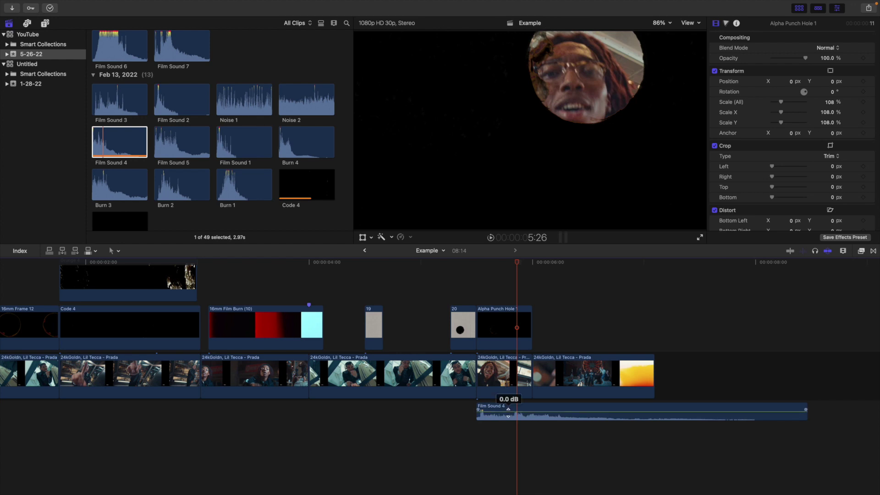
{"action": "left_click_drag", "start_coordinate": [508, 412], "coordinate": [509, 413]}
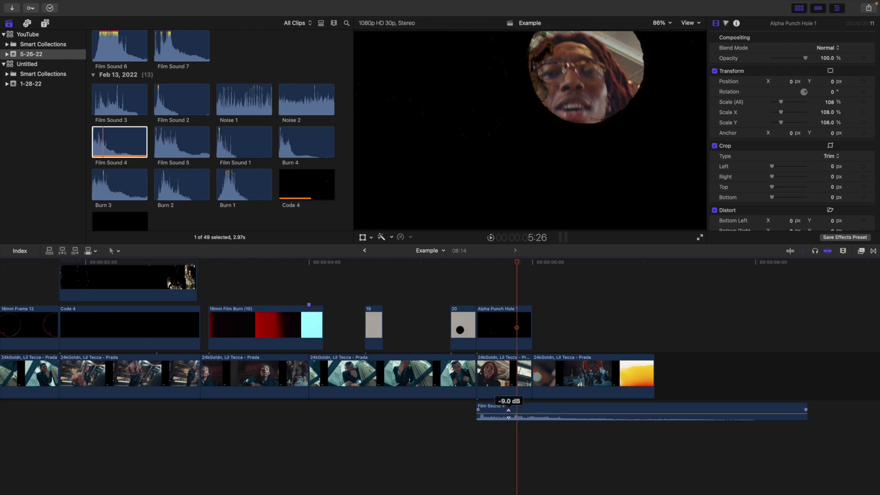
{"action": "left_click", "coordinate": [802, 415]}
{"action": "left_click_drag", "start_coordinate": [802, 415], "coordinate": [653, 414]}
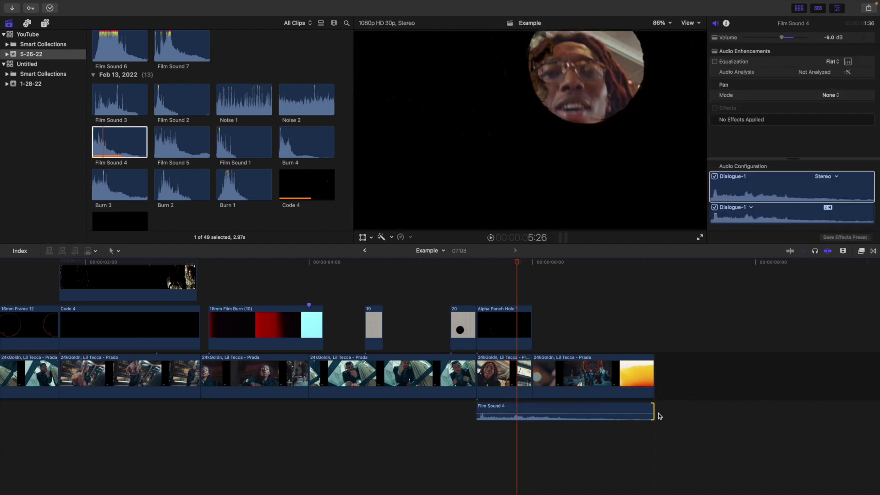